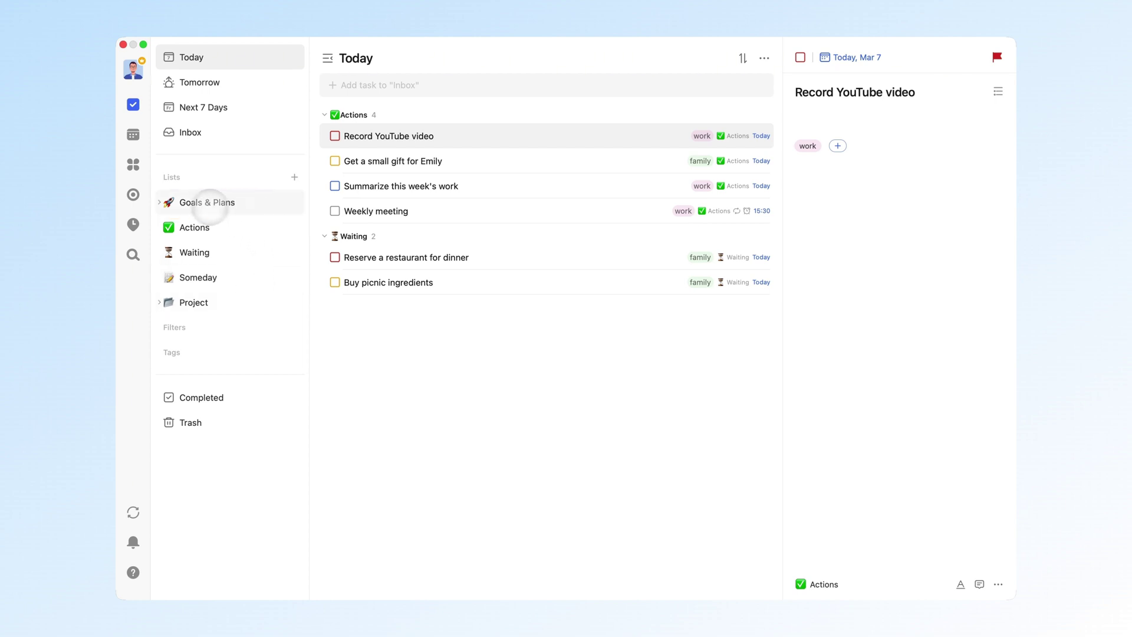
Peek inside Goals & Plans, then browse the Actions, Waiting and Someday lists
click(159, 202)
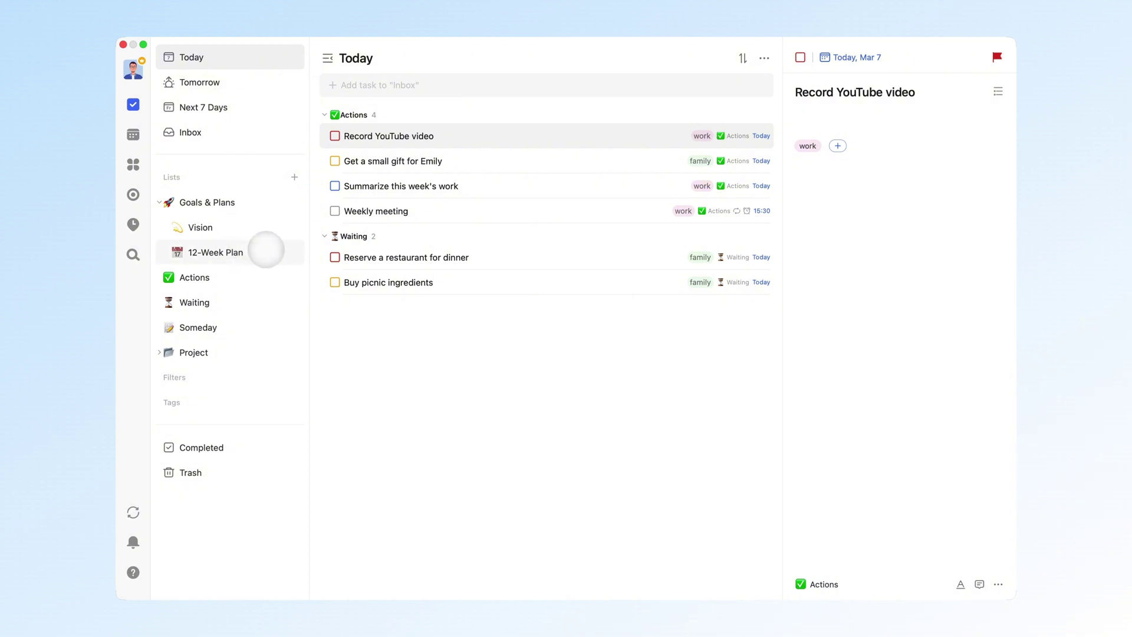
click(159, 202)
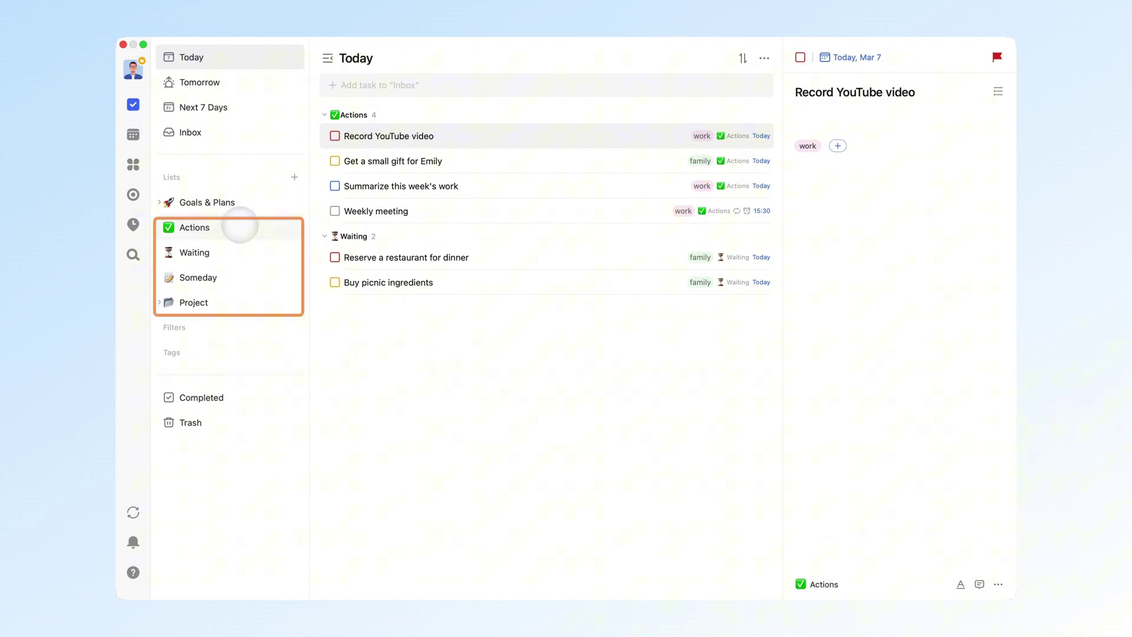
click(255, 226)
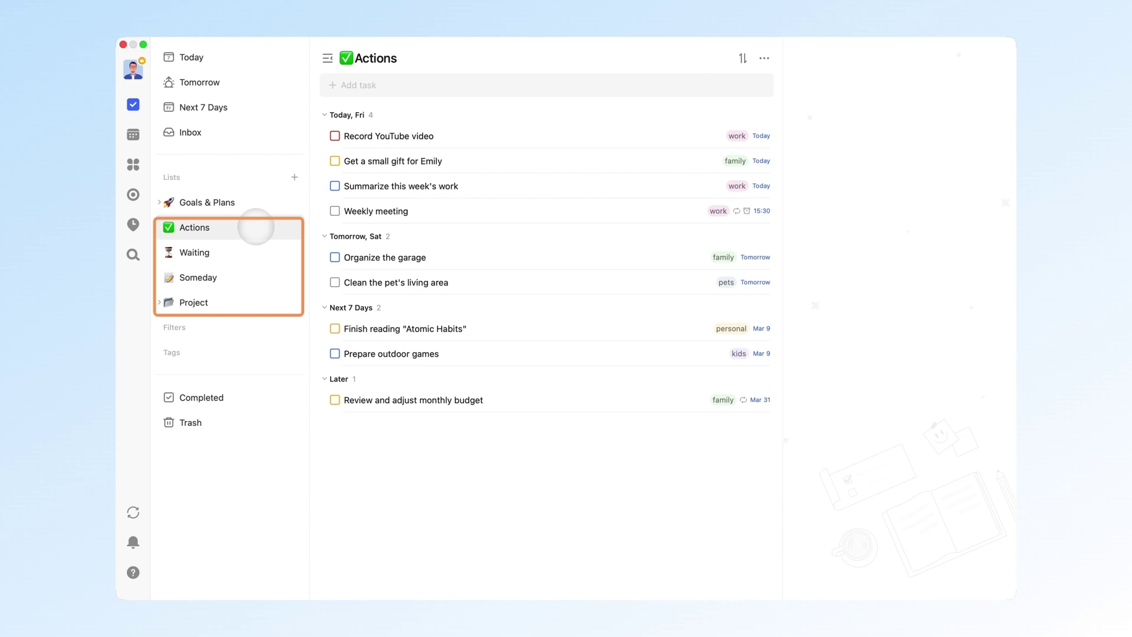
click(254, 250)
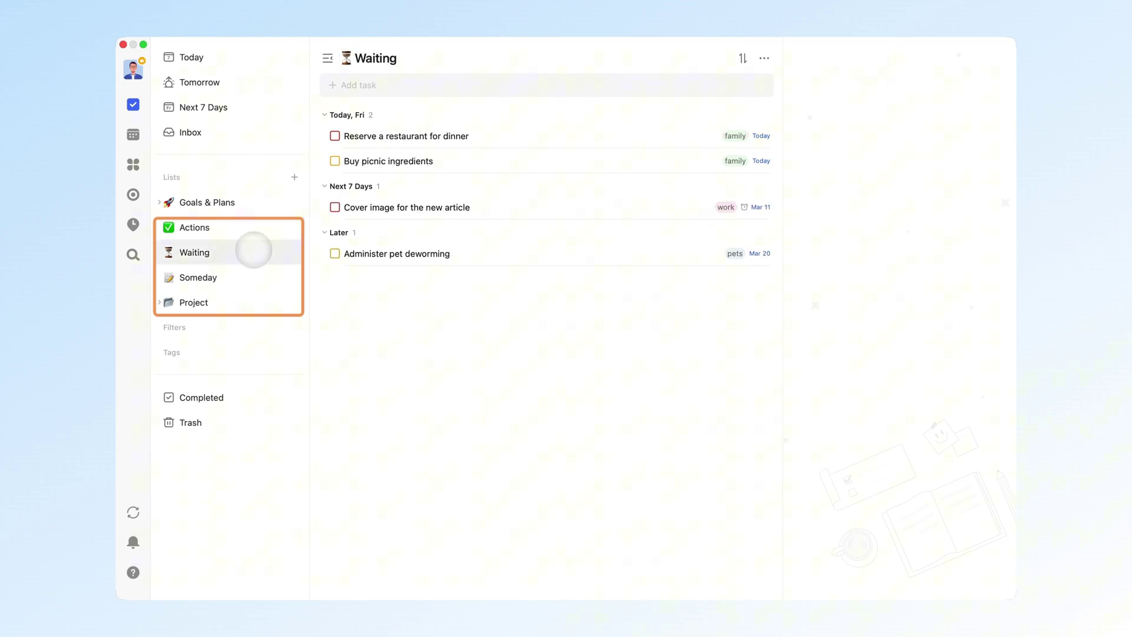
click(253, 278)
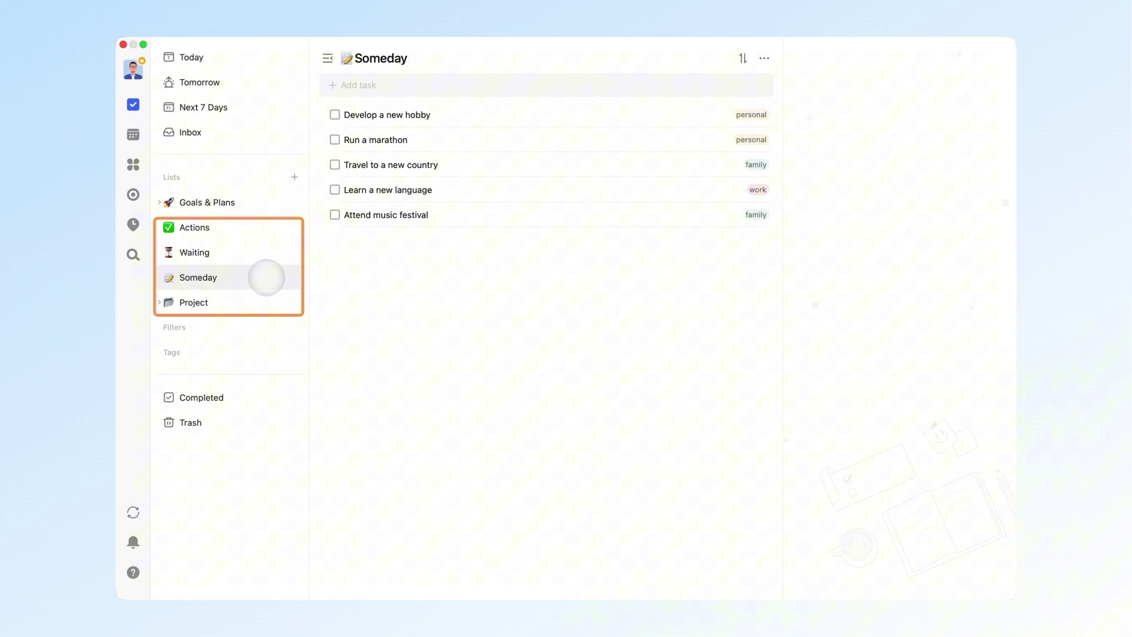
Return to Today, then step through Actions and Waiting again, ending on Someday
click(160, 201)
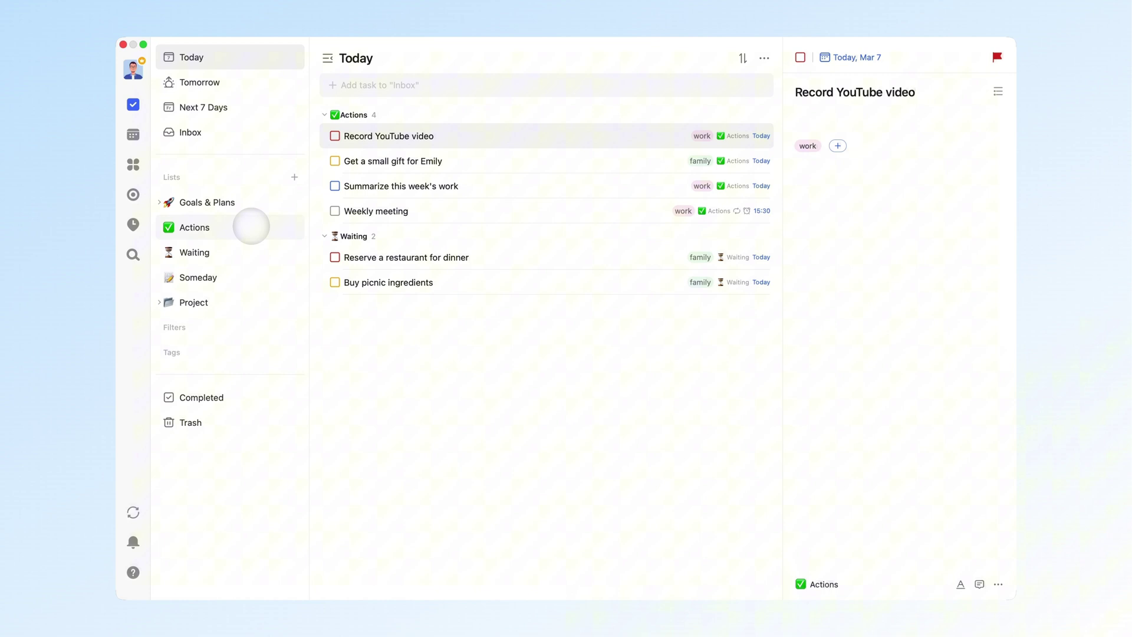
click(256, 227)
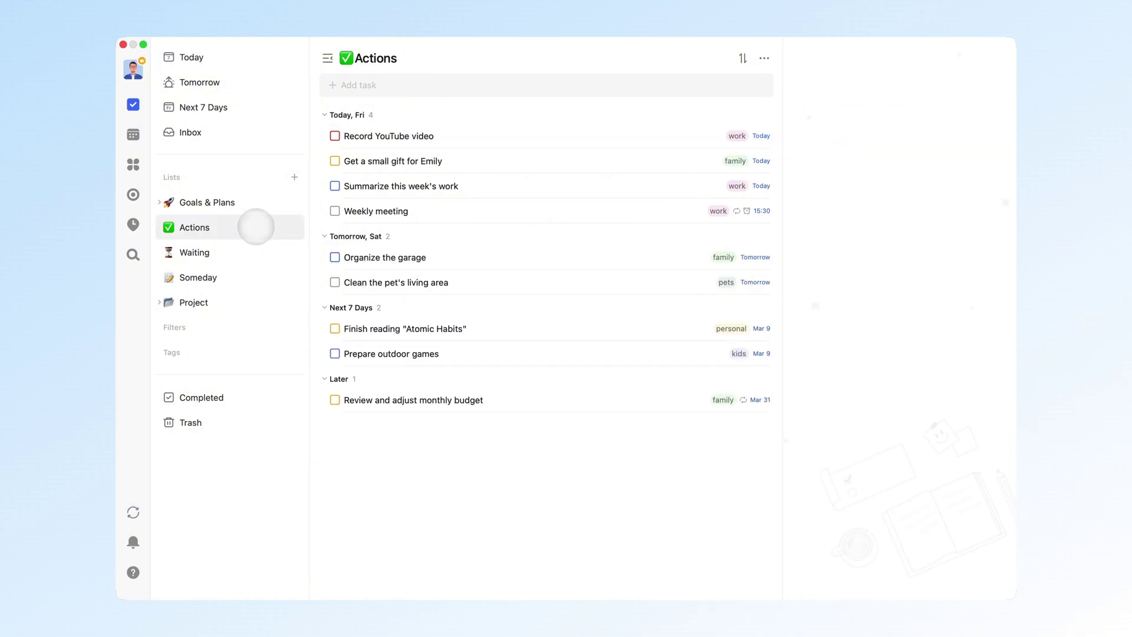
click(254, 250)
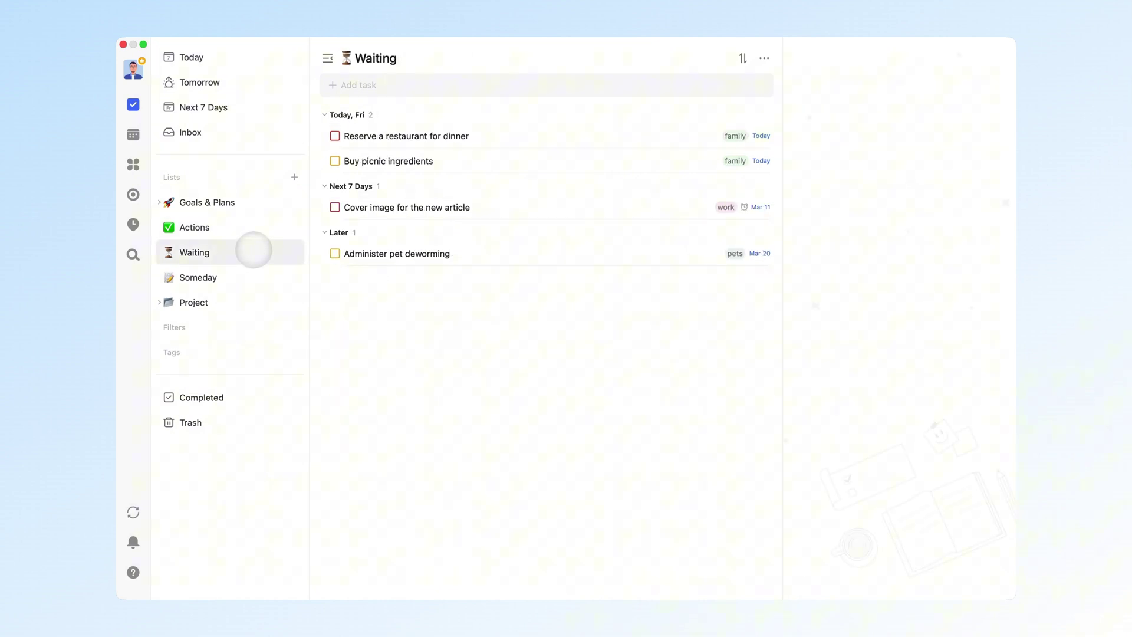
click(253, 278)
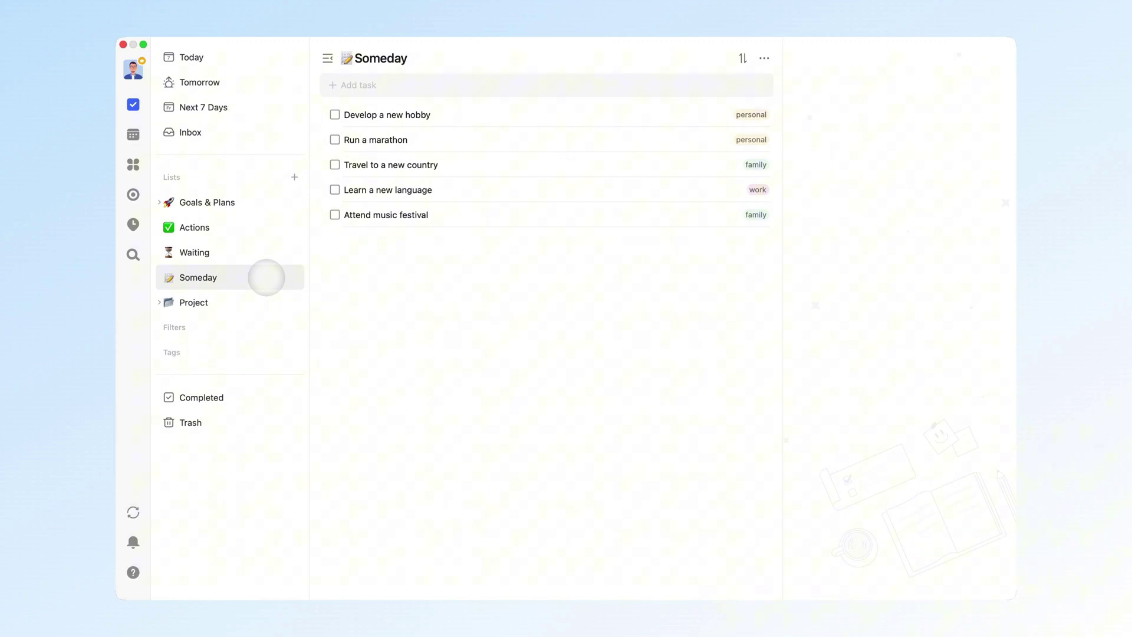
Add 'Pay credit card bill 5th every month' to the Inbox, tagged personal
click(252, 132)
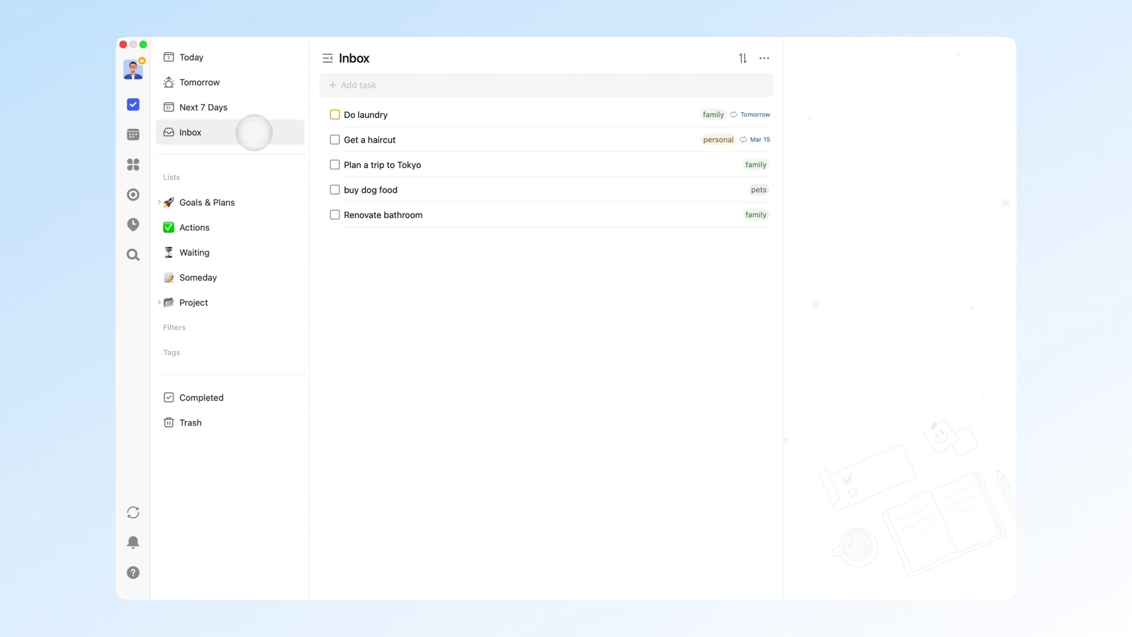
click(361, 87)
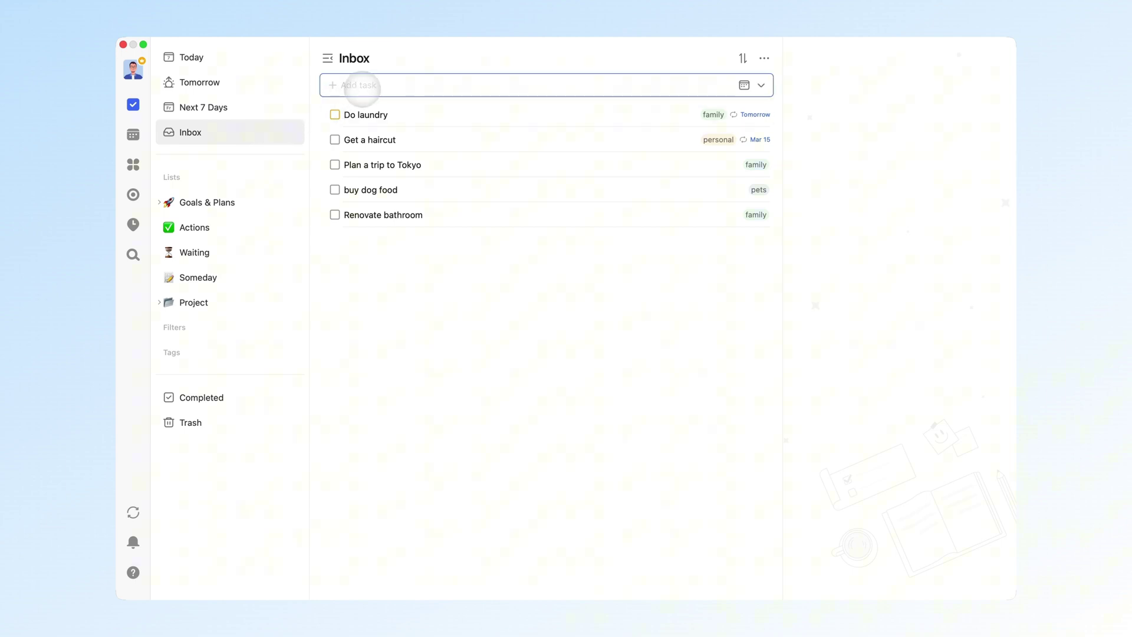
text(Pay credit card bill 5th)
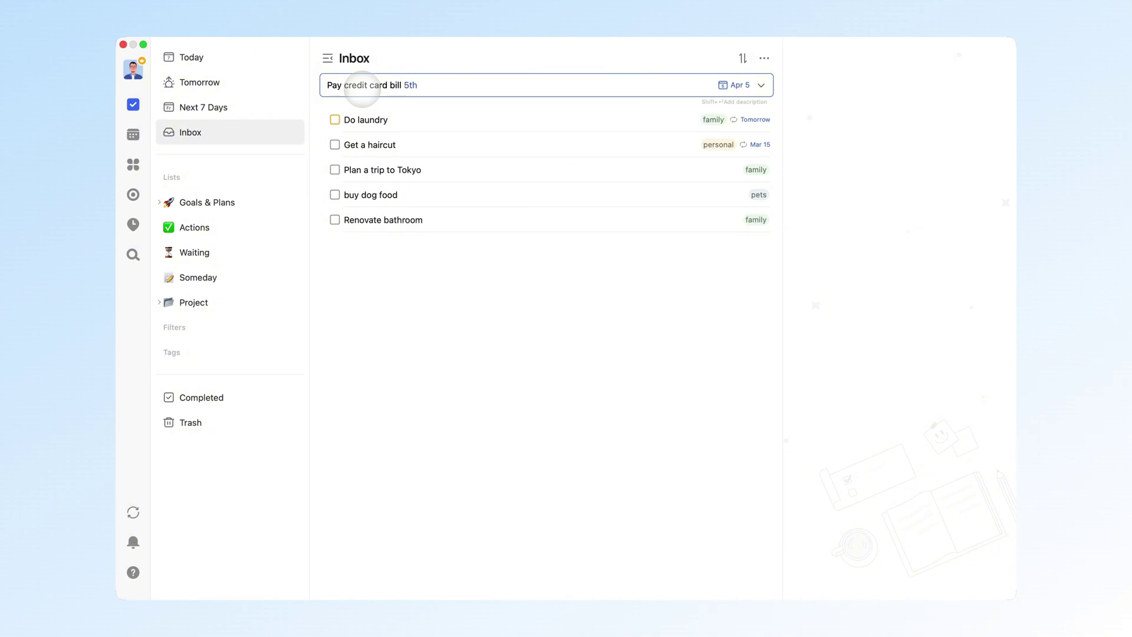
text( every month #)
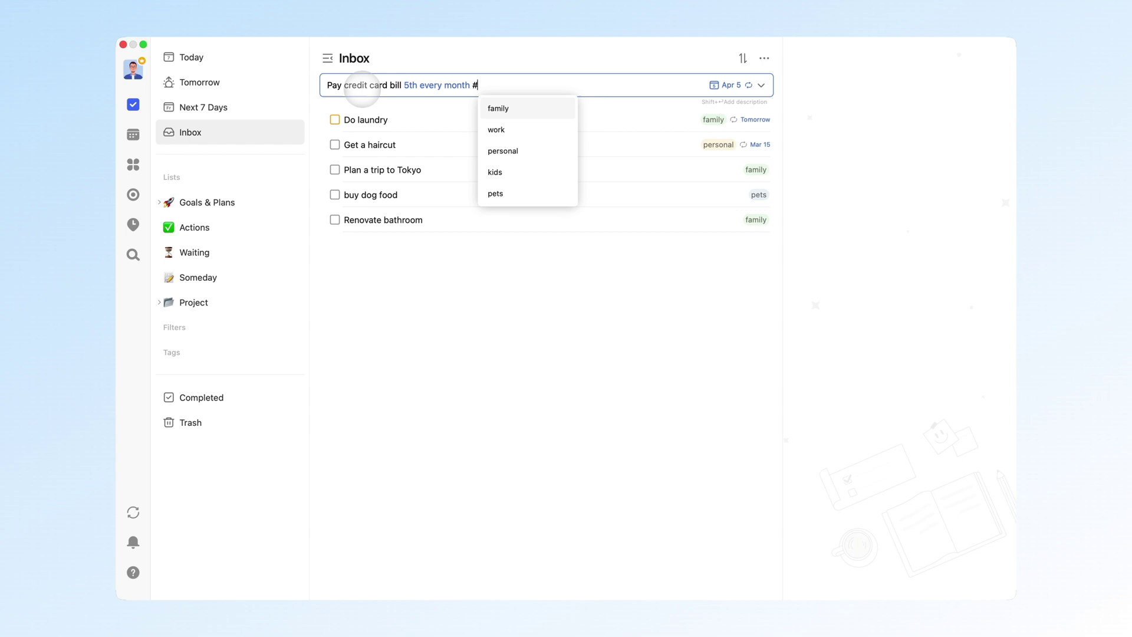
click(527, 149)
key(Return)
Add 'Team meeting 3pm' tagged work
text(Te)
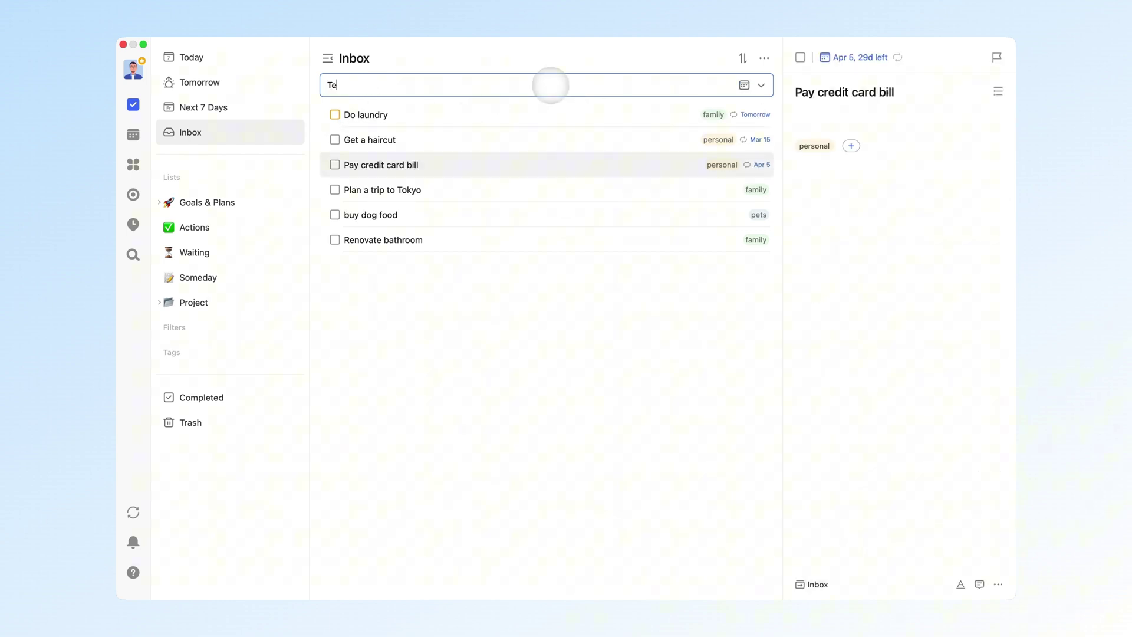
text(am meeting 3pm#)
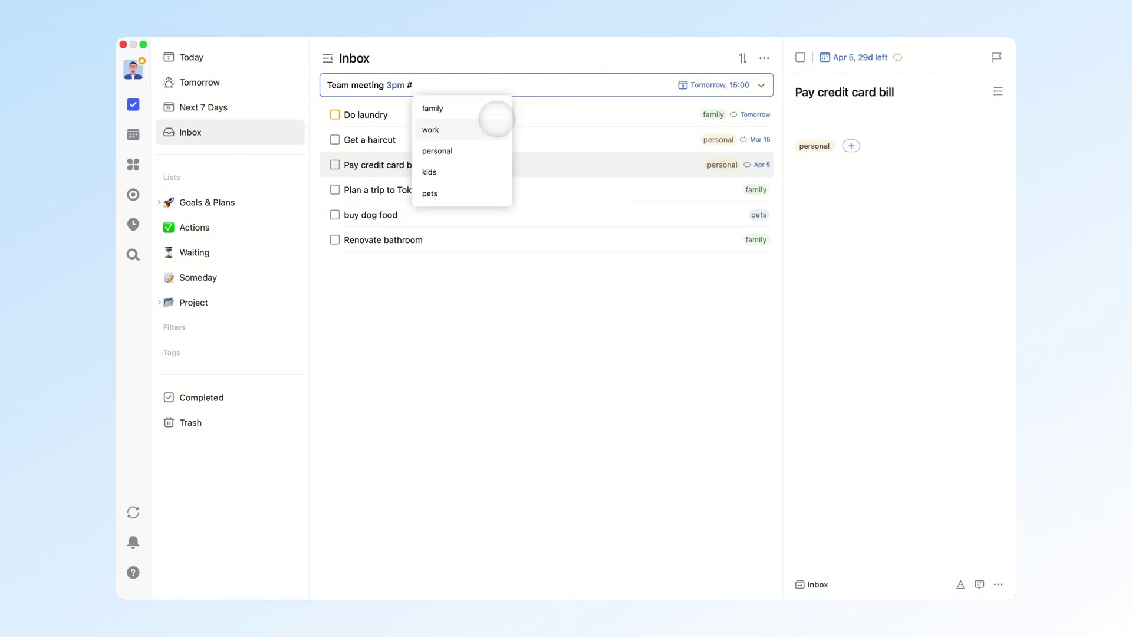
click(496, 118)
key(Return)
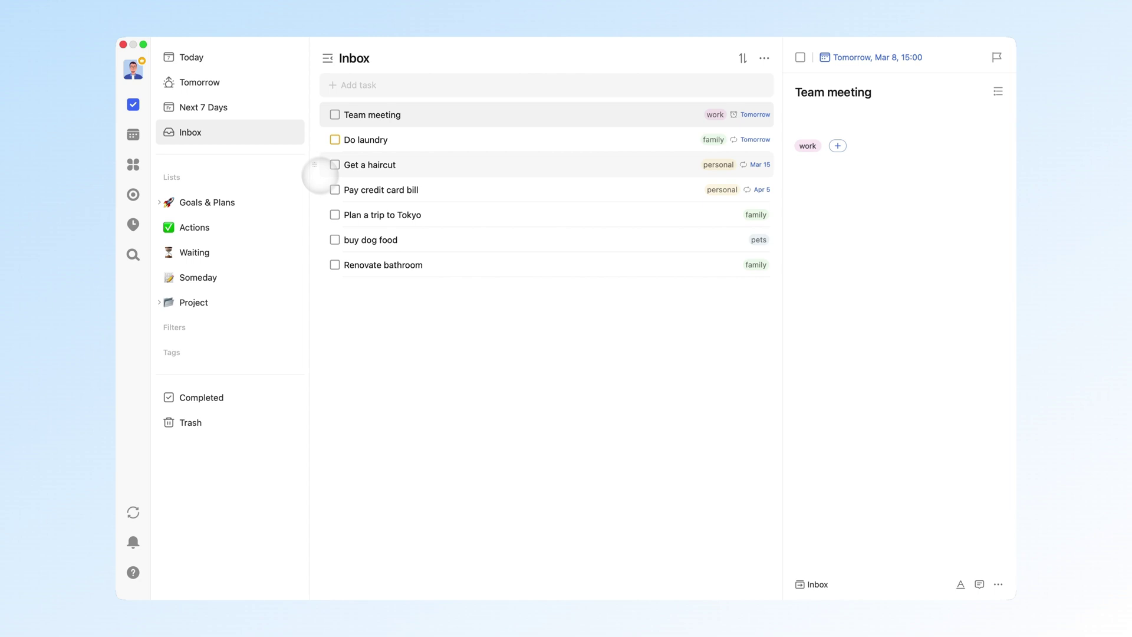
Move Team meeting, Do laundry and Get a haircut into the Actions list
mouse_move(312, 114)
drag(315, 115, 255, 213)
drag(313, 115, 287, 213)
drag(313, 114, 268, 215)
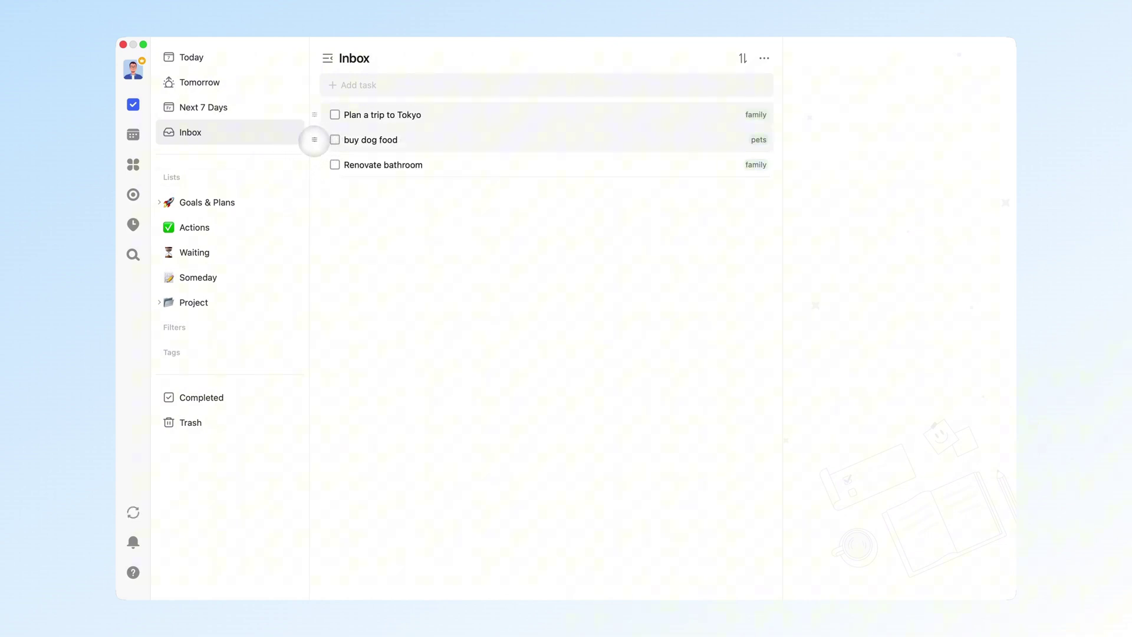
Move buy dog food and Plan a trip to Tokyo to Someday, then select the Renovate bathroom title
drag(313, 139, 253, 250)
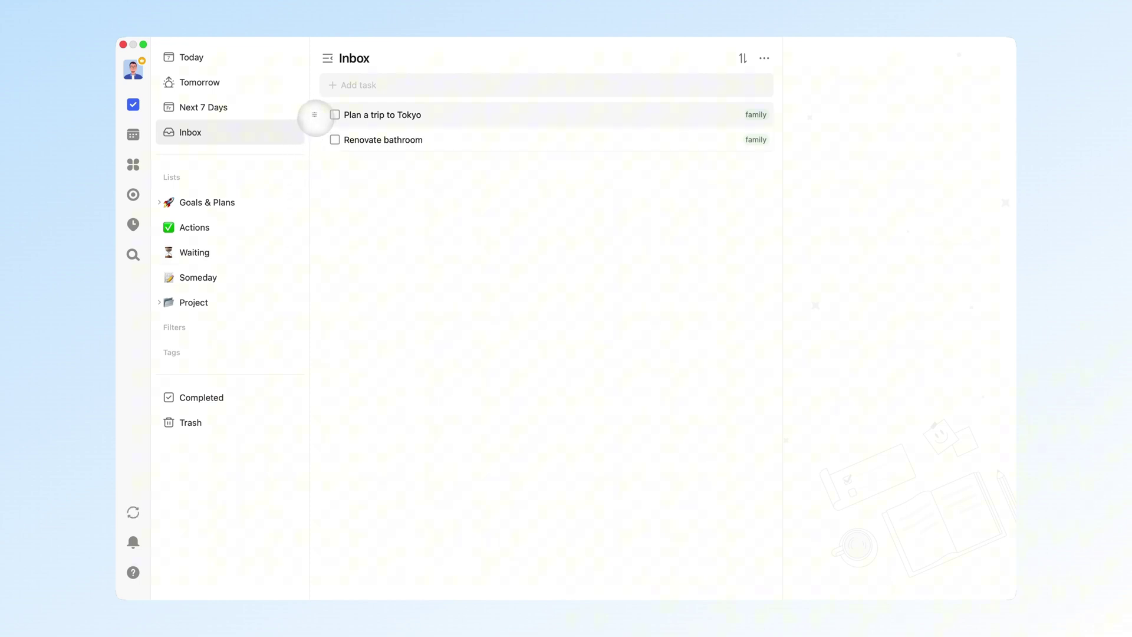
drag(314, 114, 253, 265)
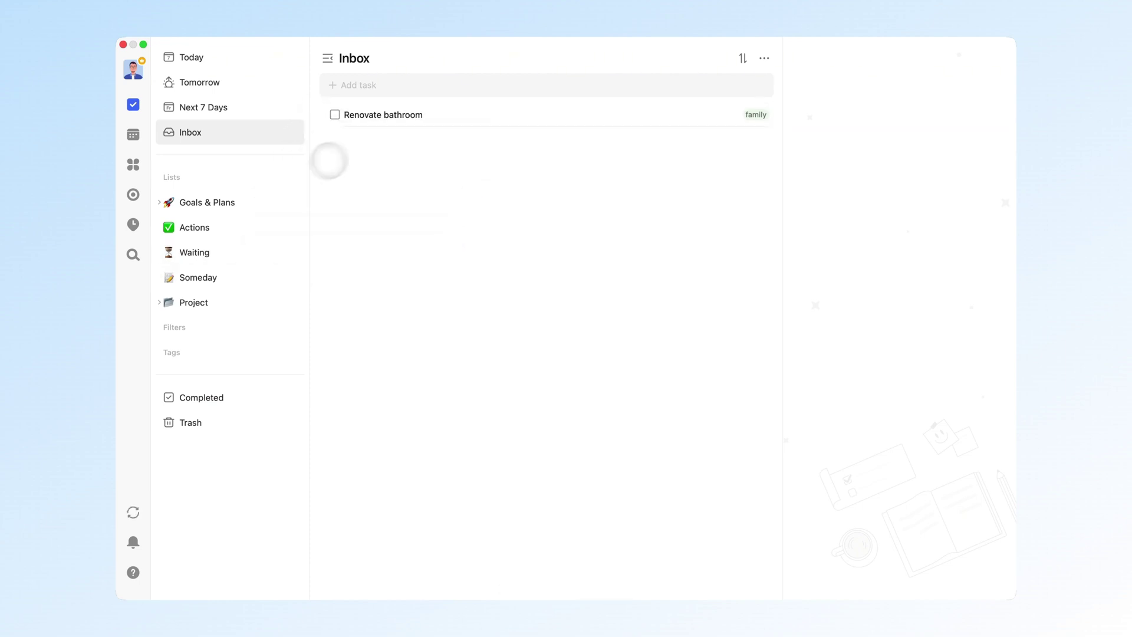
click(413, 120)
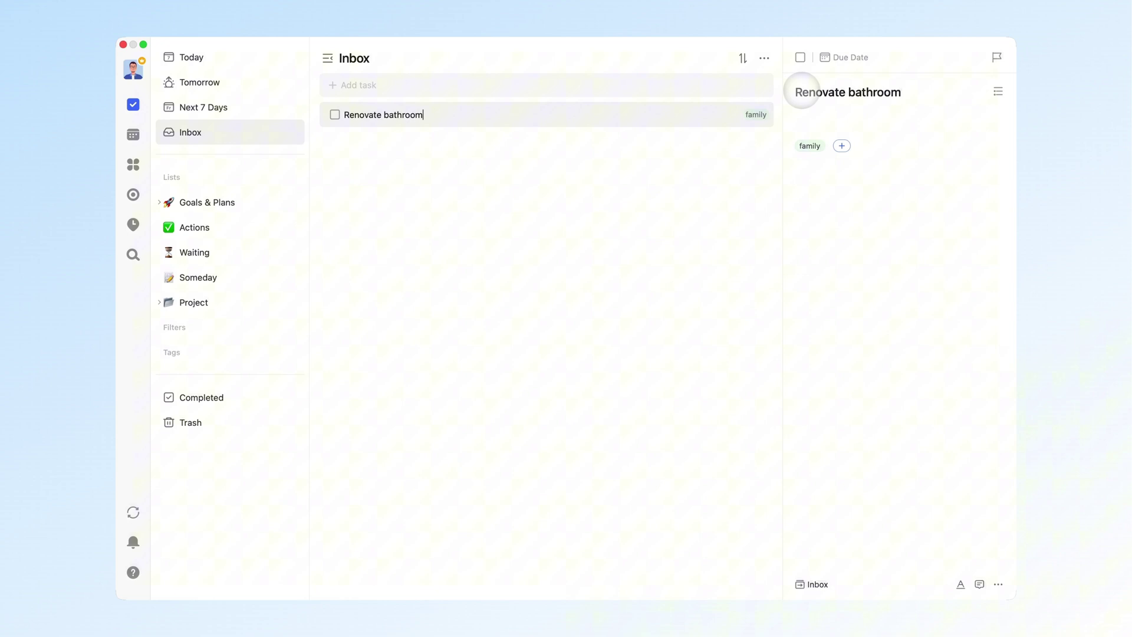
drag(793, 92, 902, 92)
key(super+c)
Create a Renovate bathroom list from the pasted title and delete the original Inbox task
click(291, 175)
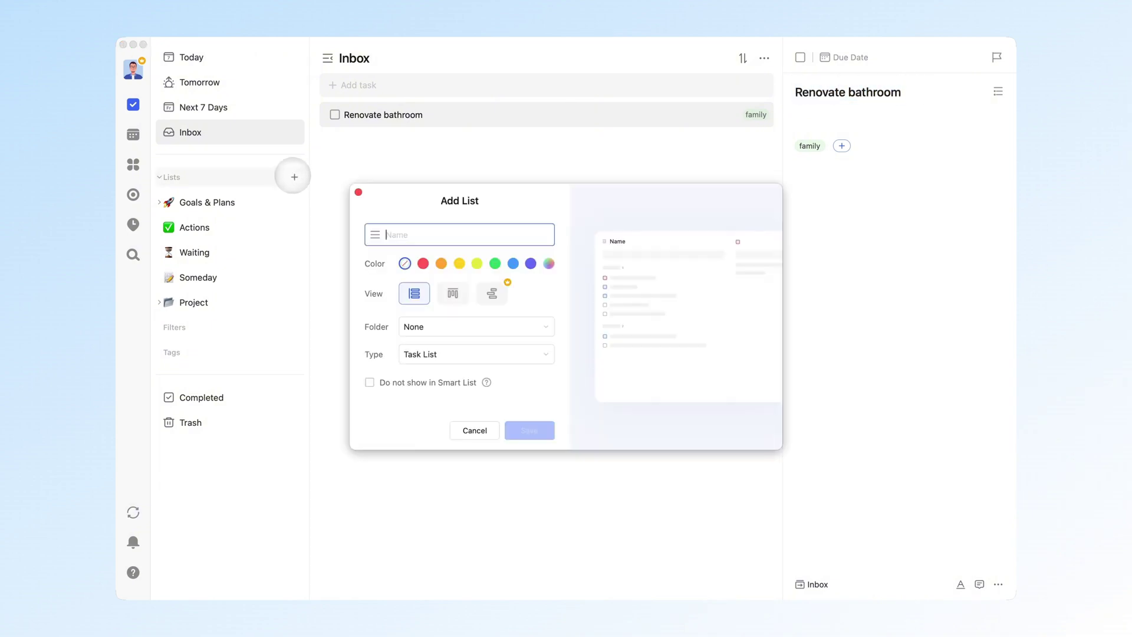
key(super+v)
click(530, 430)
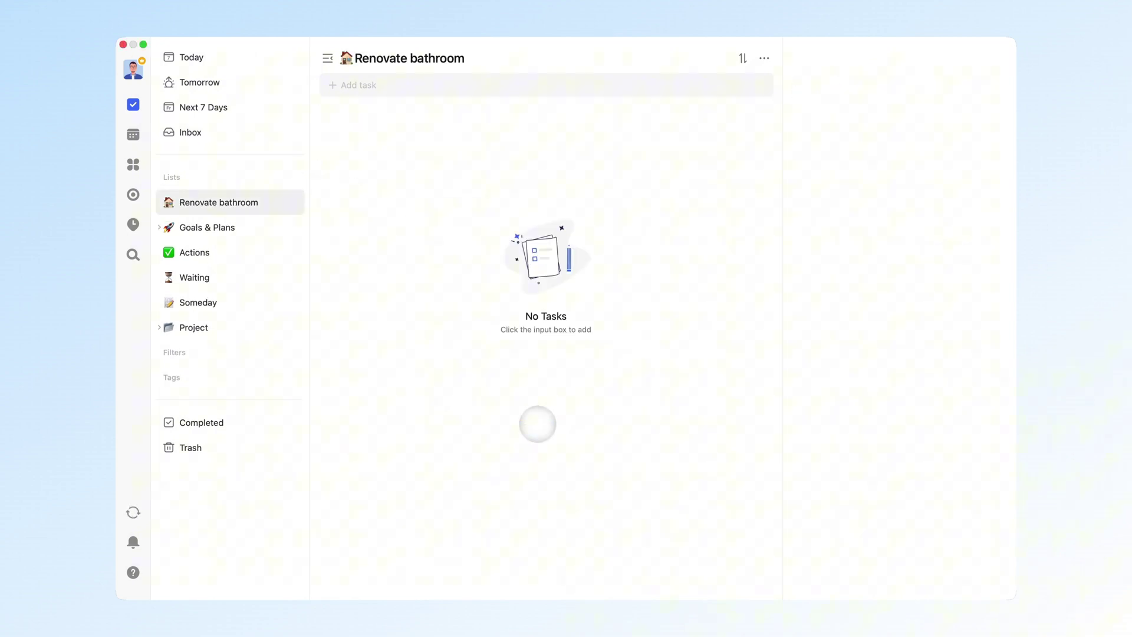
click(191, 132)
right_click(473, 116)
click(511, 437)
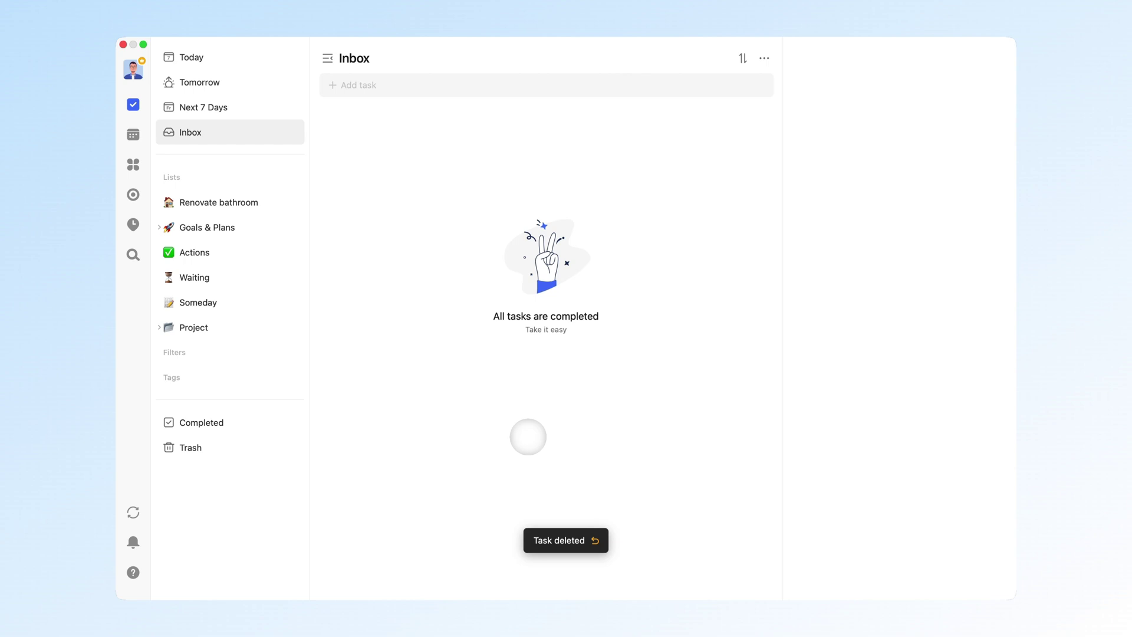
Move the Renovate bathroom list into the Project folder, then open Record YouTube video in Actions
click(219, 202)
click(159, 327)
drag(159, 202, 218, 337)
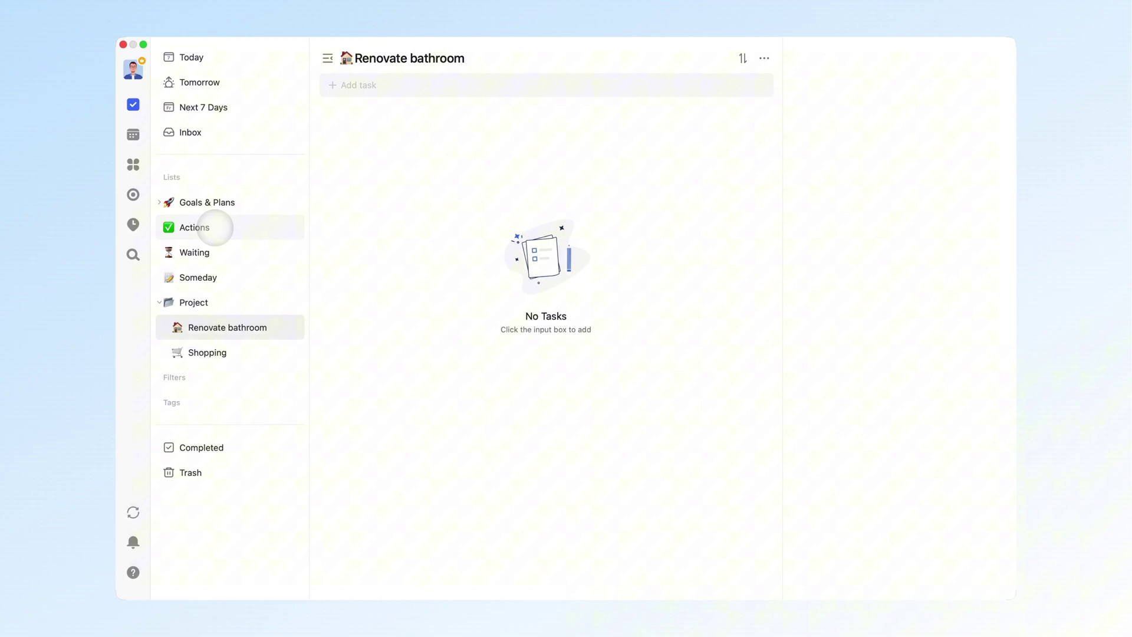
click(216, 227)
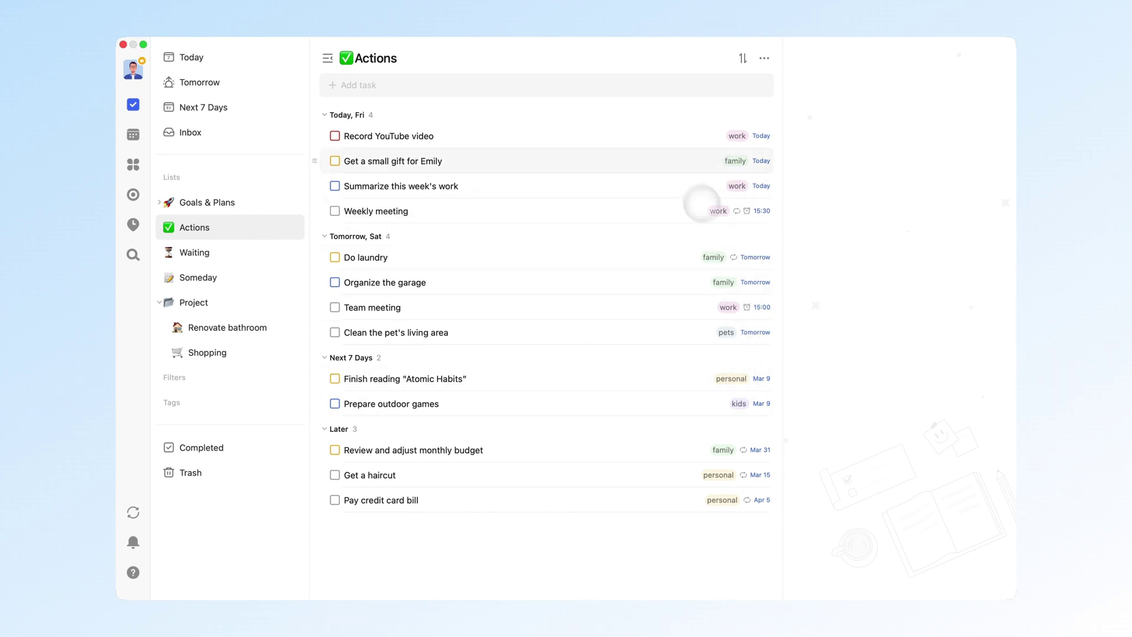
click(659, 138)
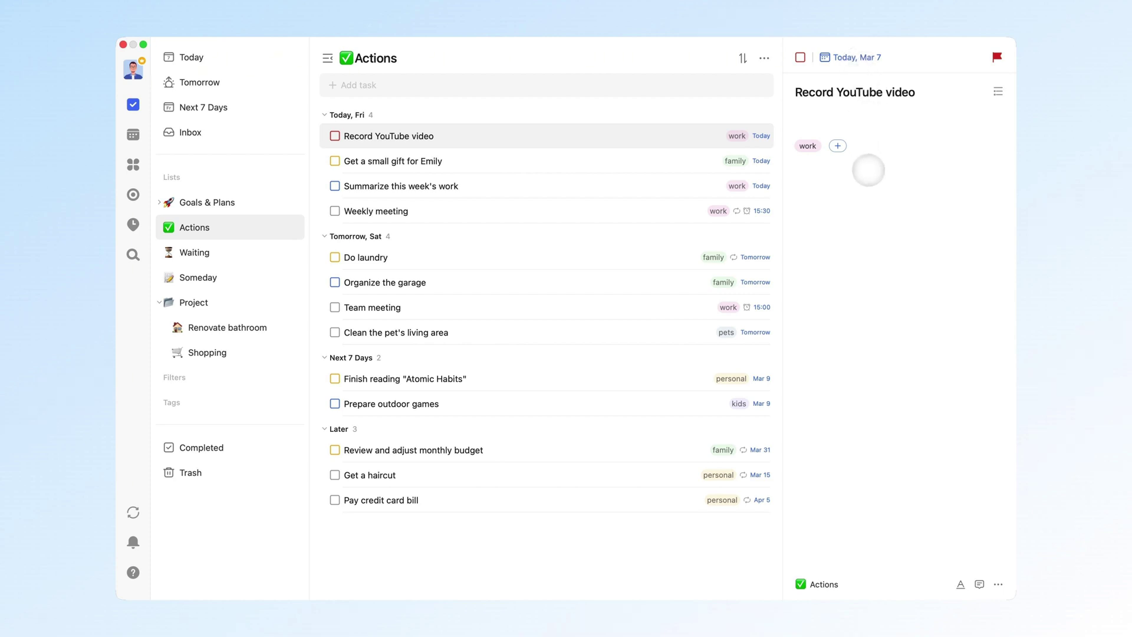
Expand the Tags section and attach the work tag to a new Actions task draft
click(868, 174)
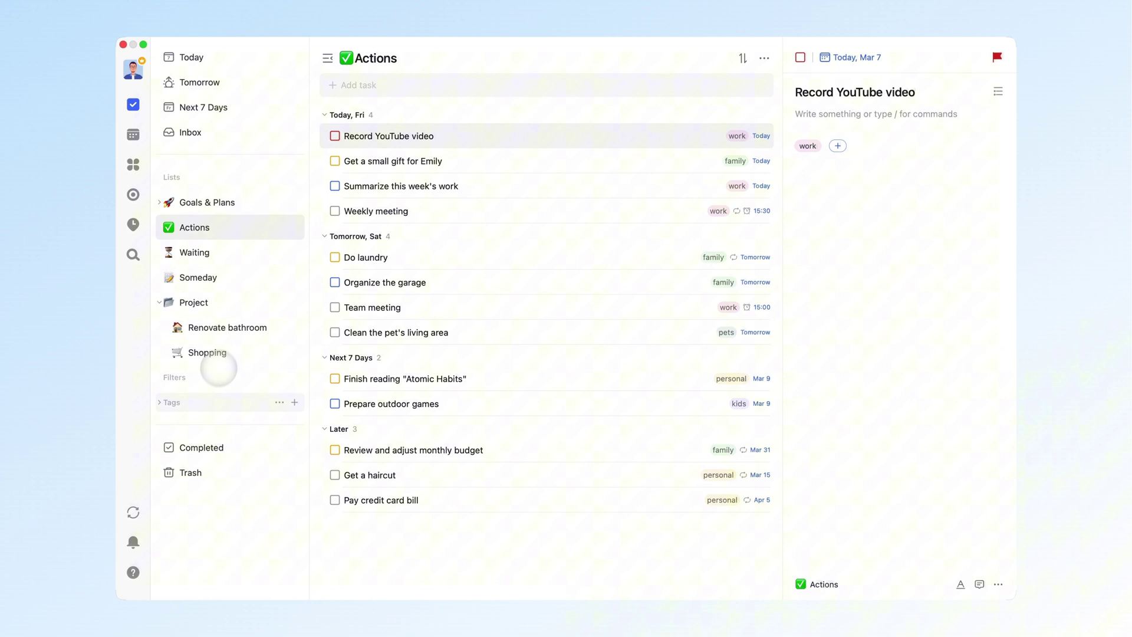
click(165, 403)
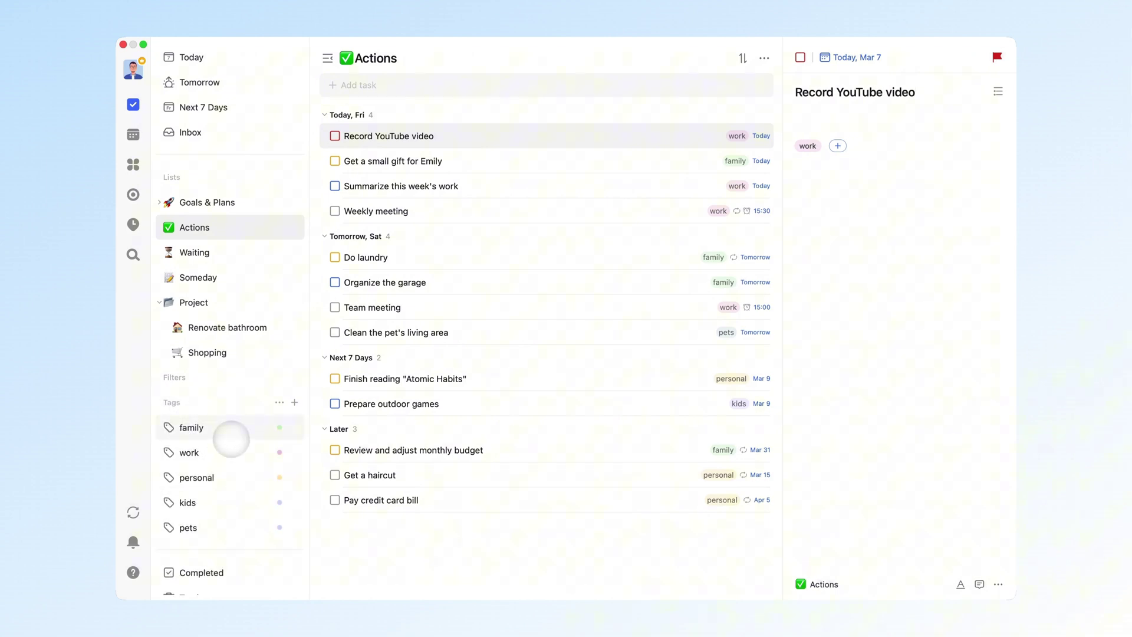
click(451, 87)
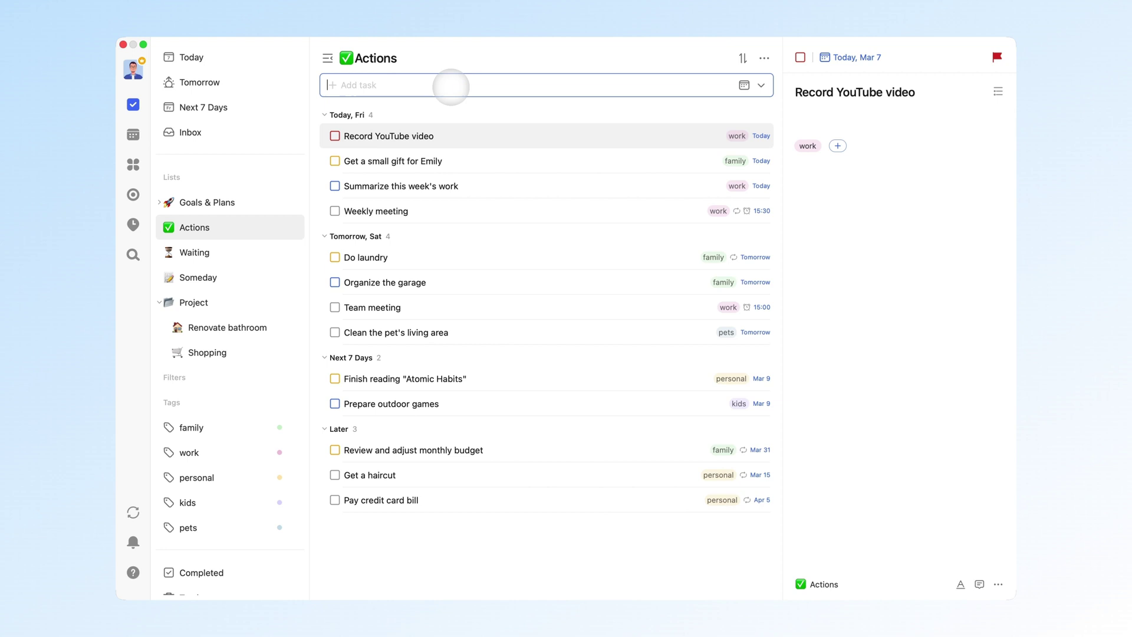
text(#)
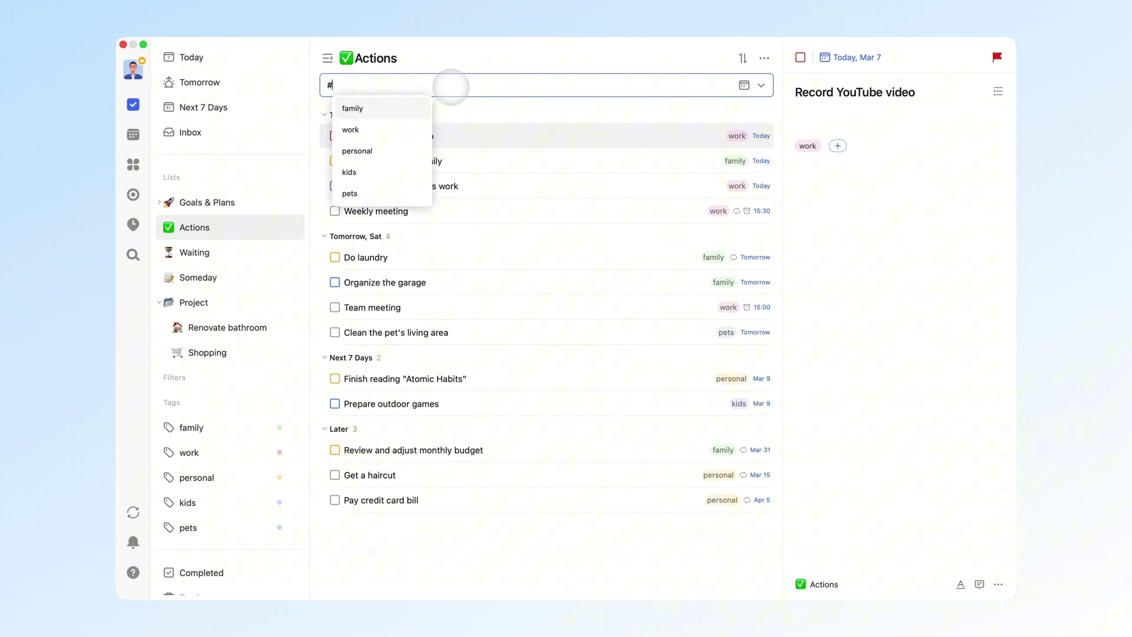
click(406, 129)
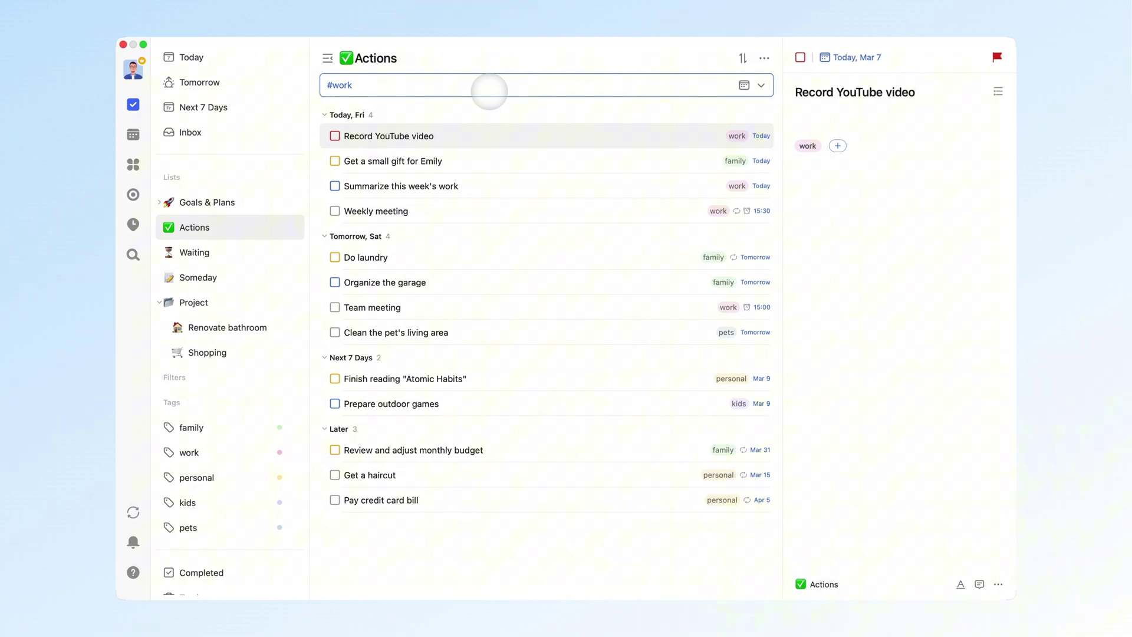
Discard the tag draft and open Record YouTube video in the Today view
key(Escape)
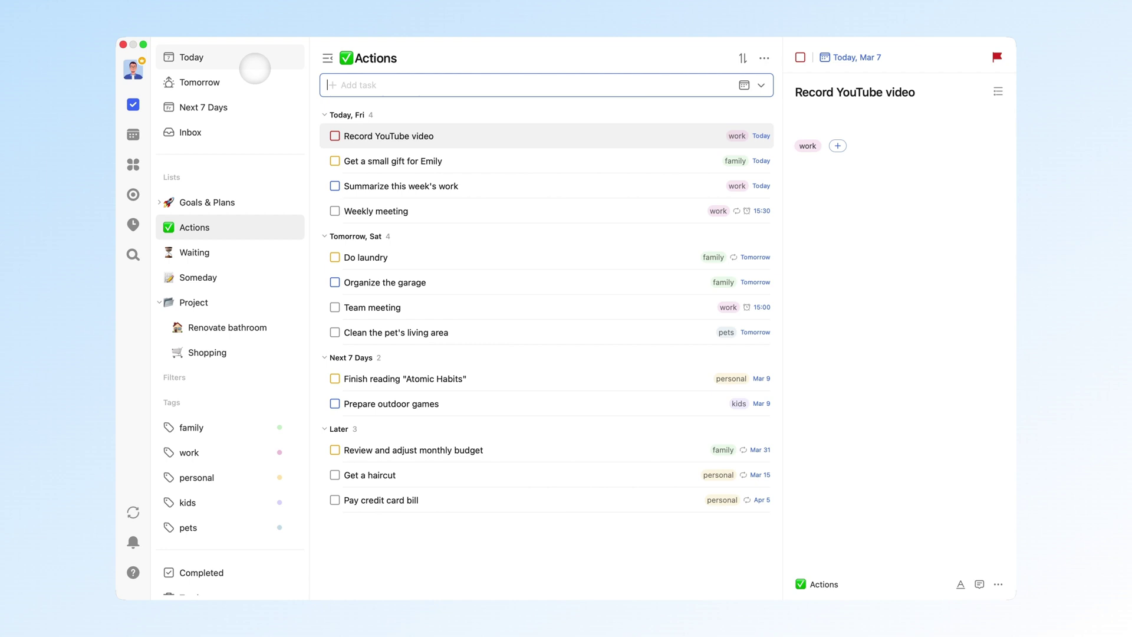
click(255, 67)
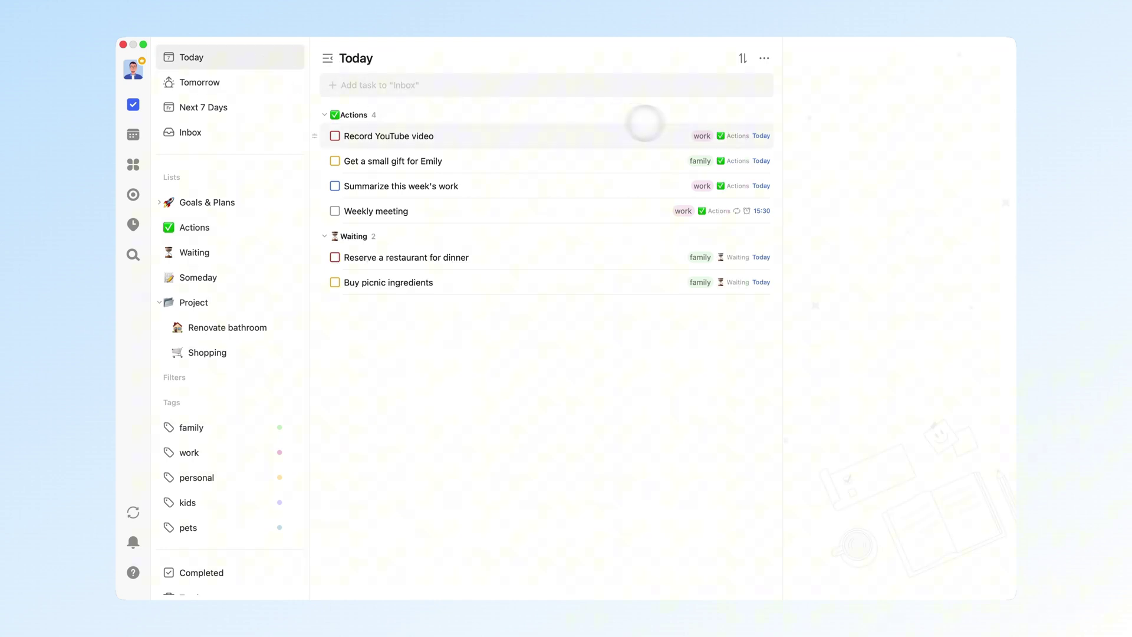
click(673, 135)
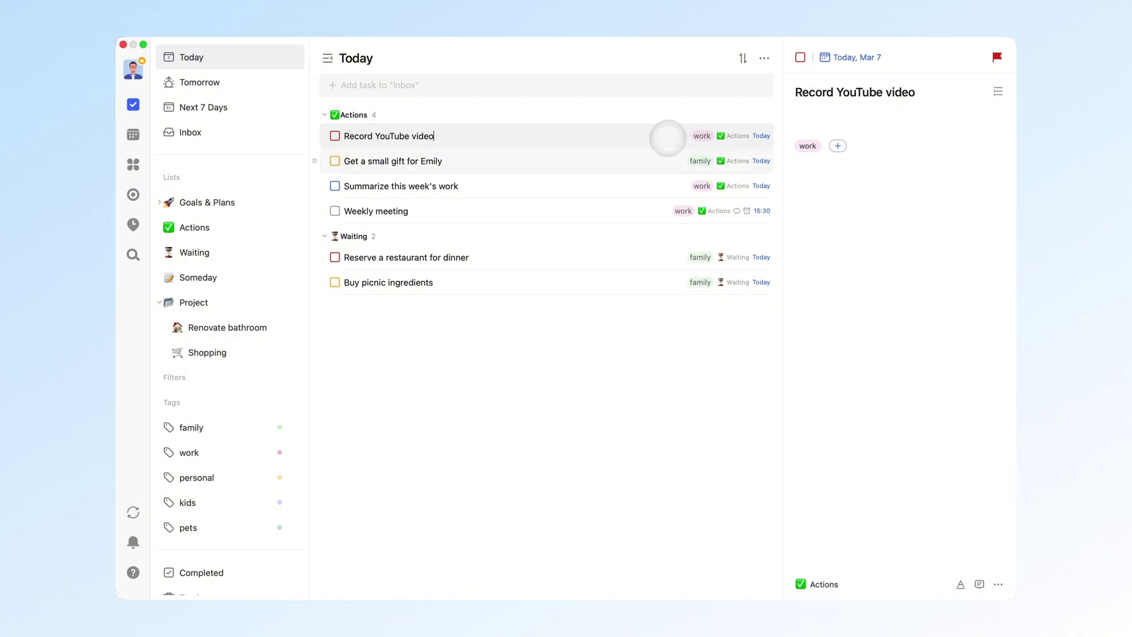
Open the Three Frogs filter and bring up its edit settings
click(223, 371)
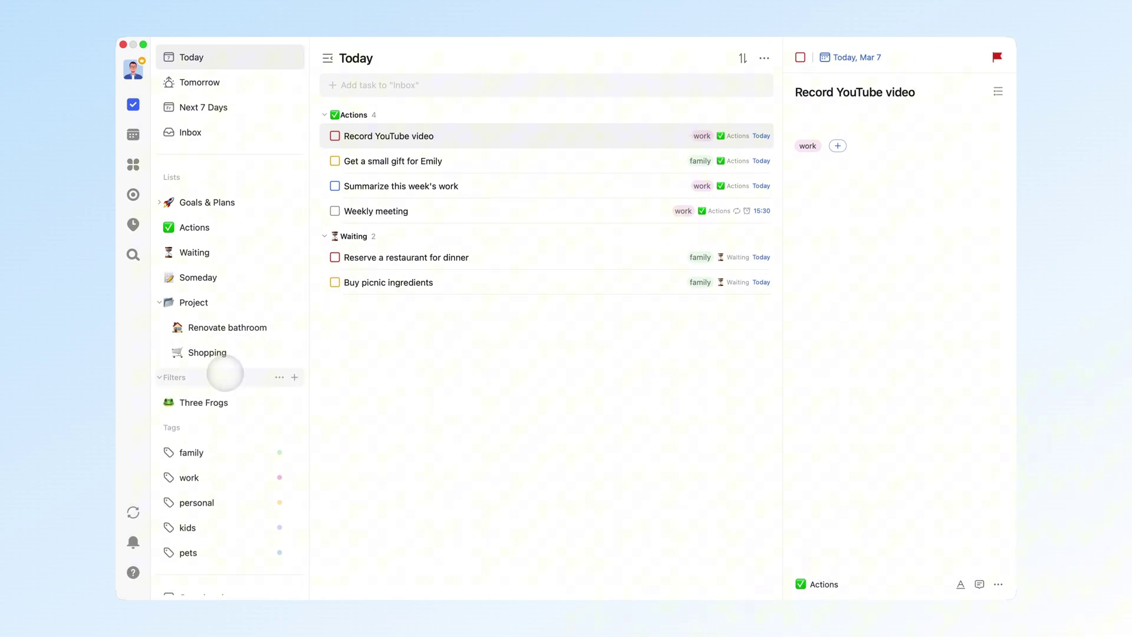
click(236, 401)
right_click(239, 401)
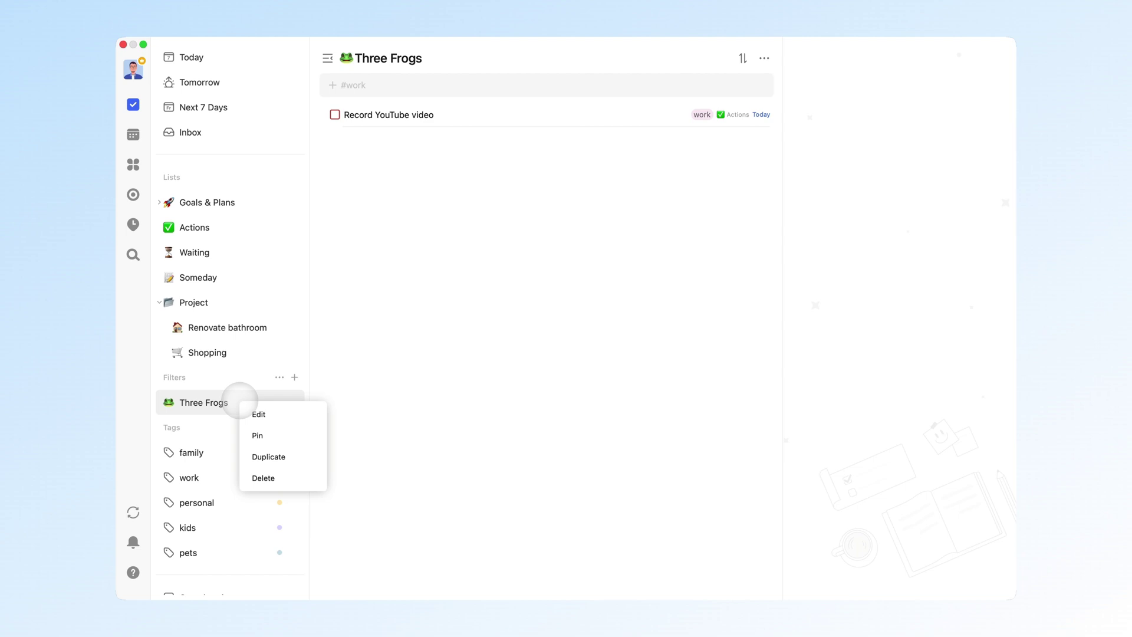
click(259, 414)
Review the filter's Tags and Date options, save it, and open Record YouTube video
click(546, 321)
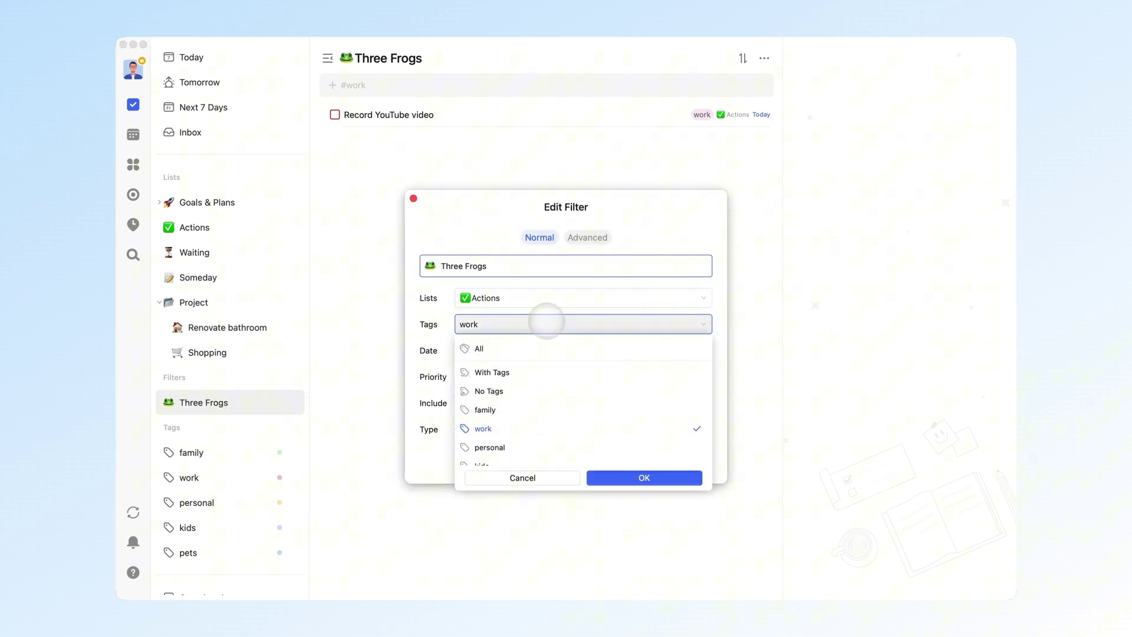
click(544, 322)
click(553, 350)
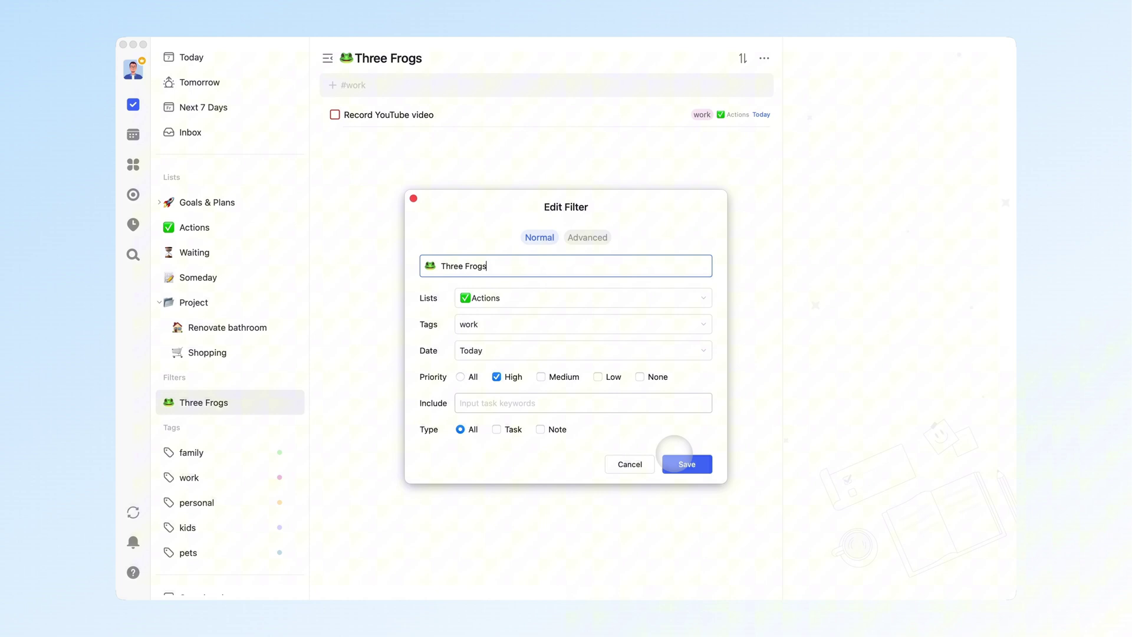
click(682, 463)
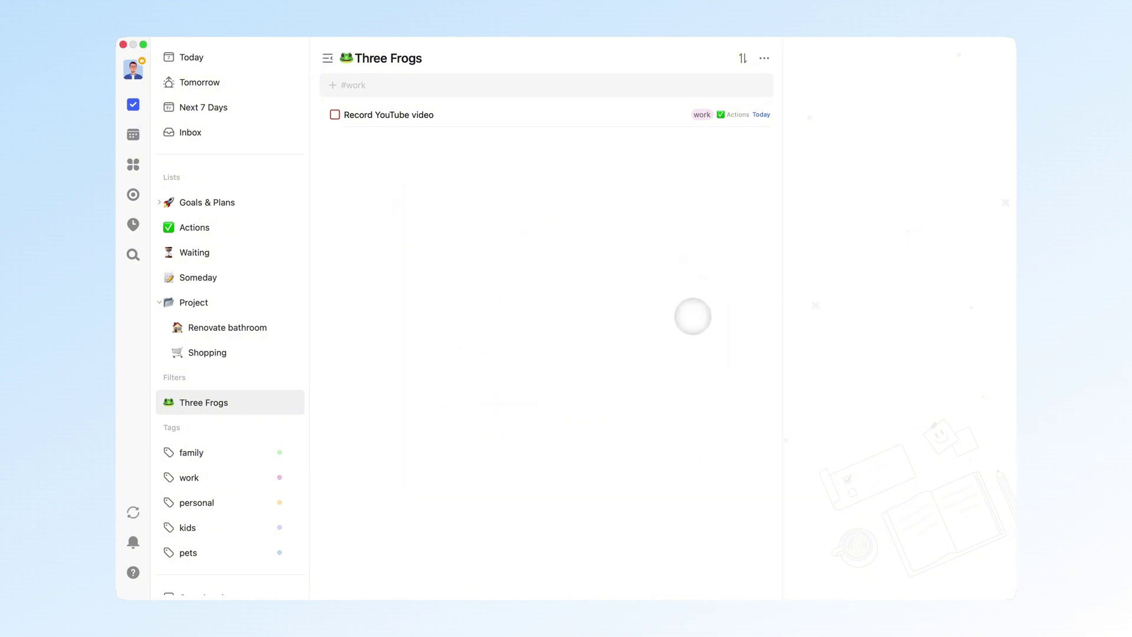
click(656, 112)
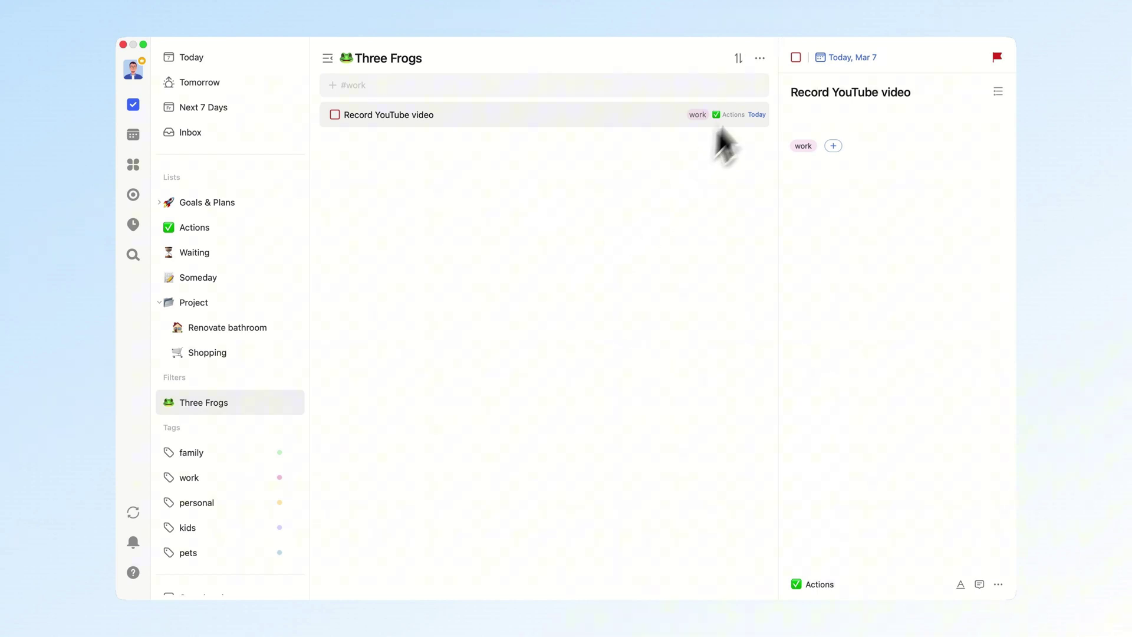
Switch the menu-bar mini window from Today to Three Frogs and reopen it to confirm
mouse_move(799, 40)
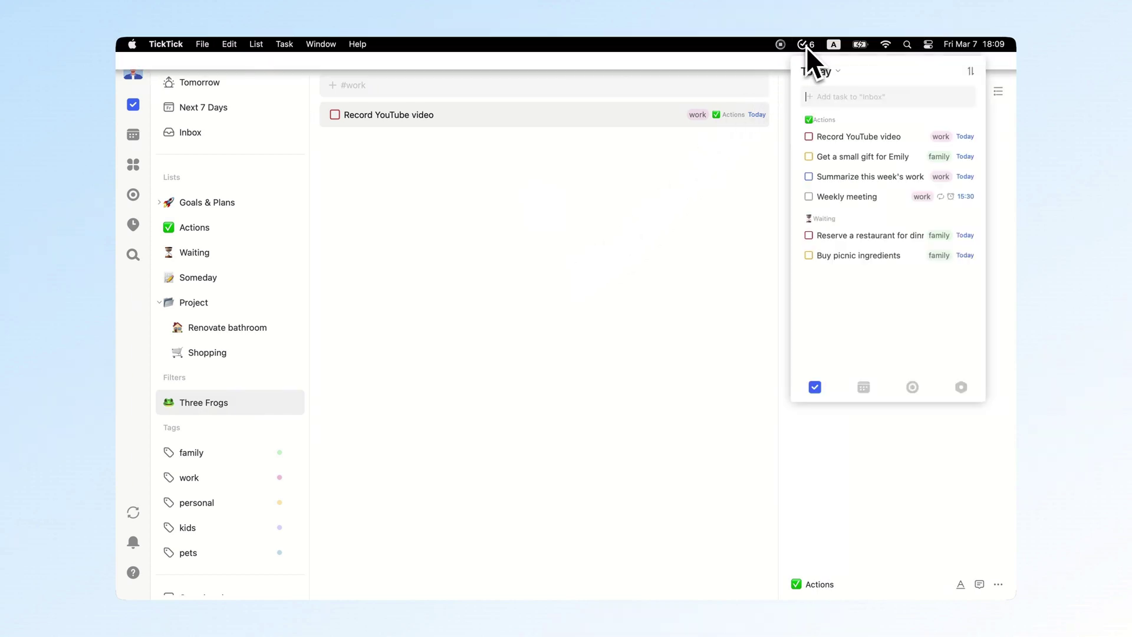
click(804, 45)
click(817, 70)
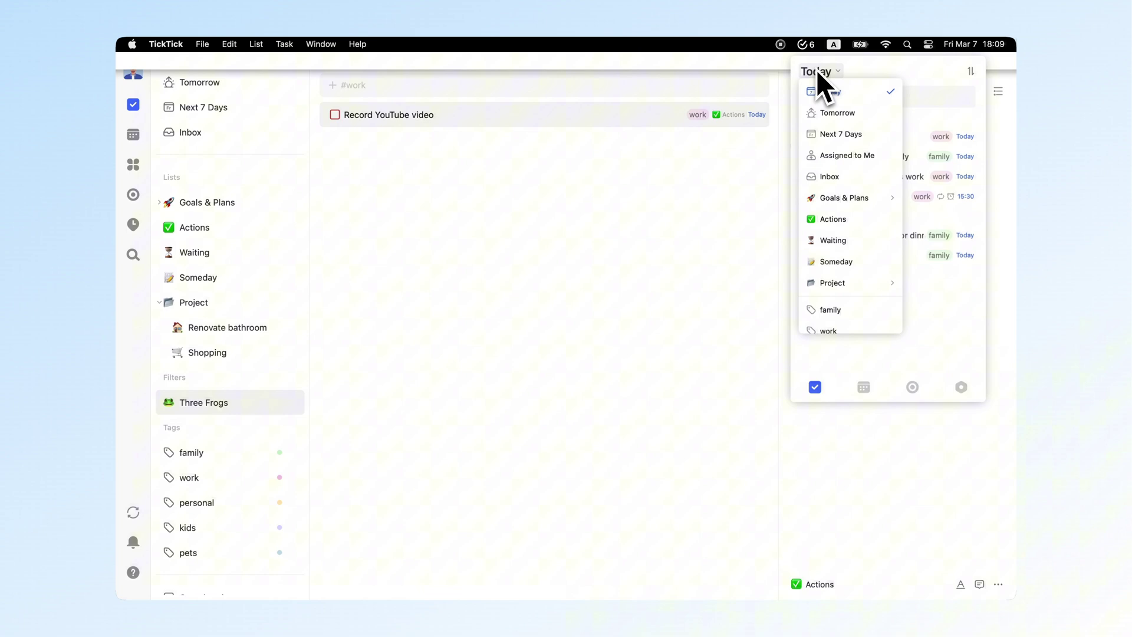
scroll(827, 213, down, 4)
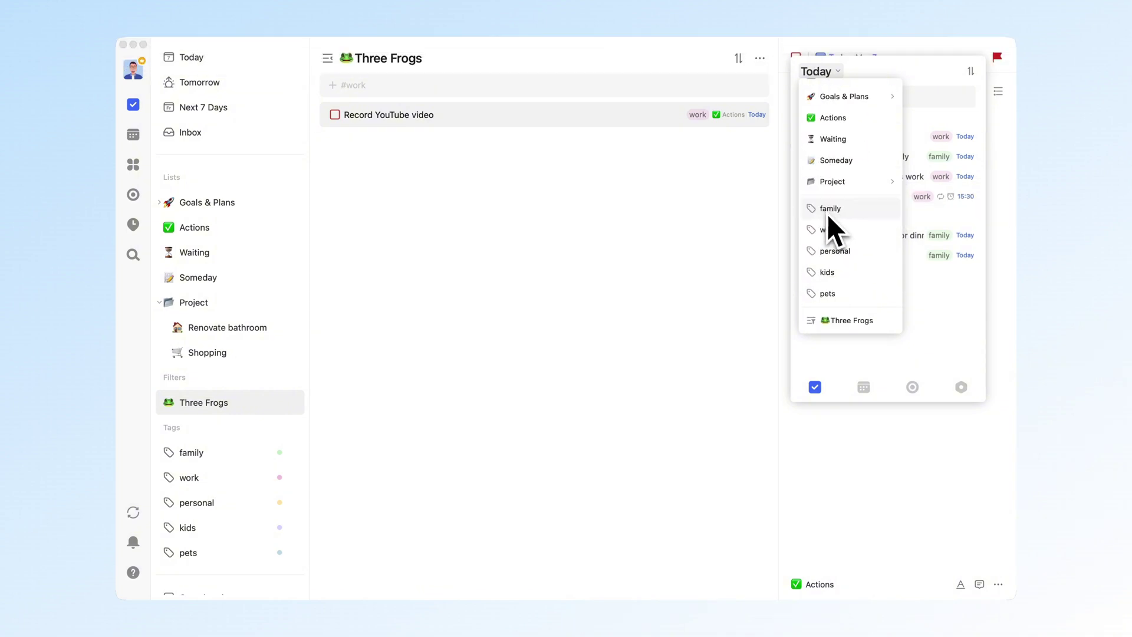
click(841, 319)
click(747, 266)
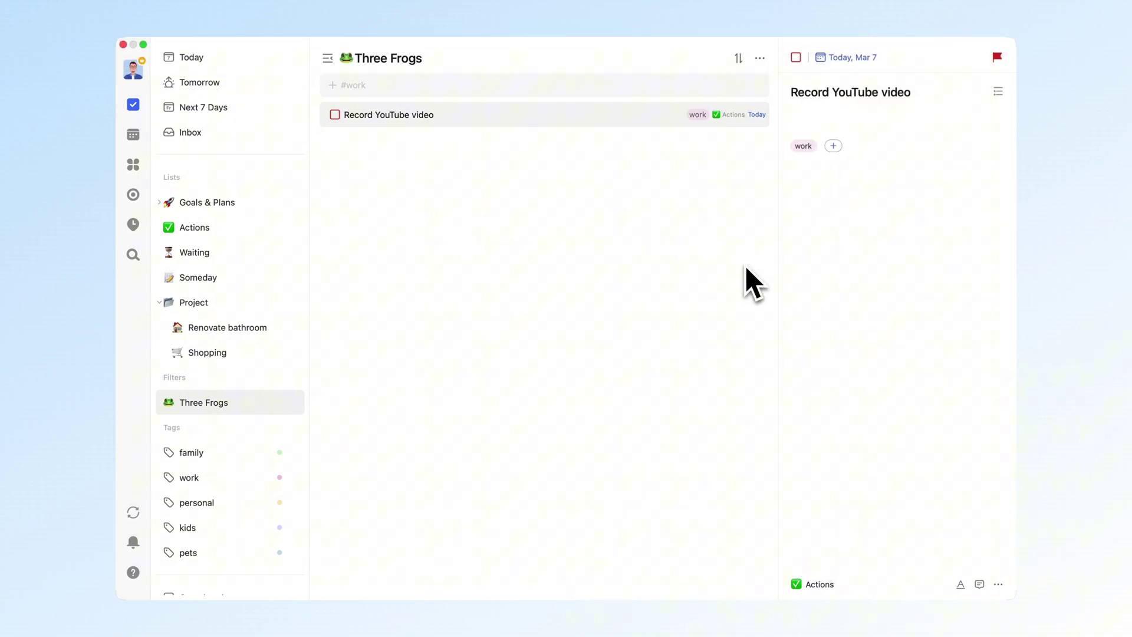
click(804, 50)
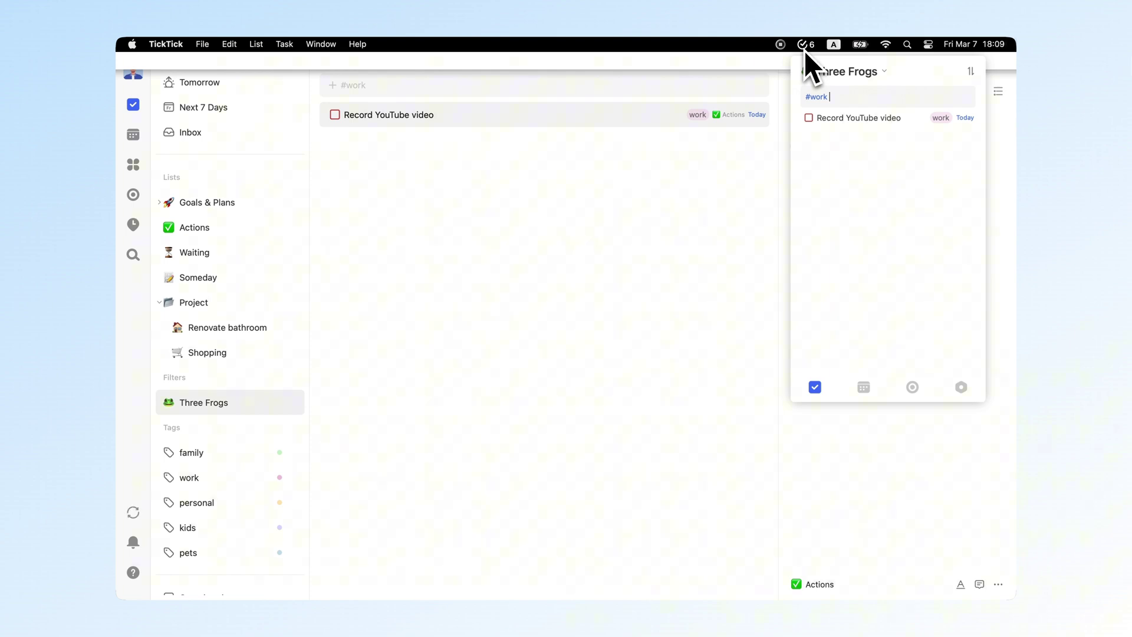
click(740, 194)
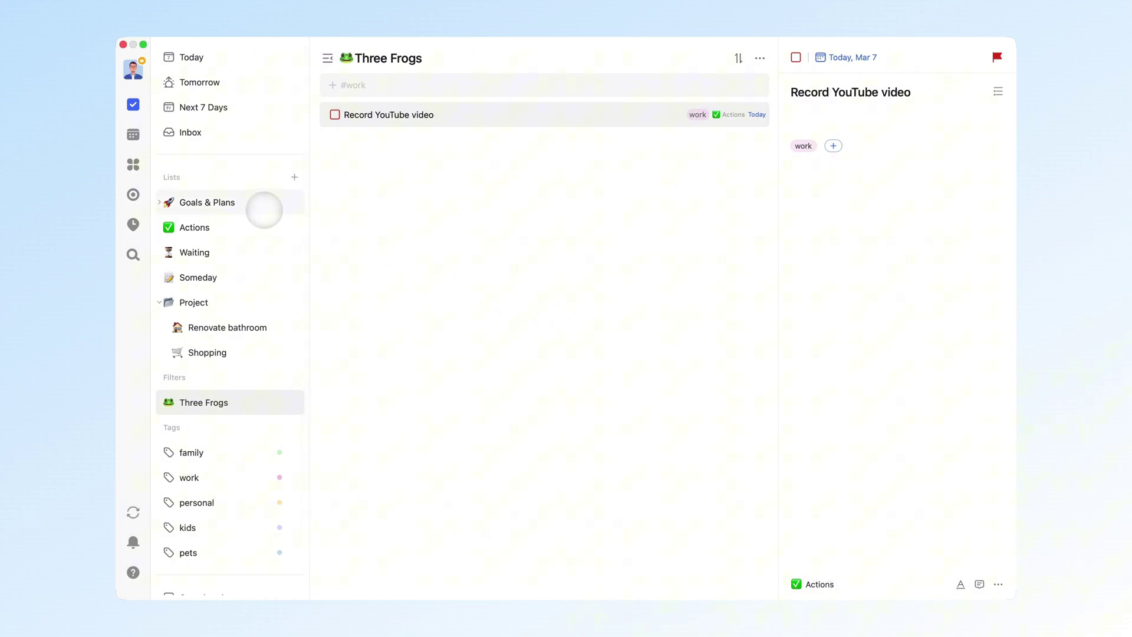
Expand Goals & Plans and open the Vision list
click(159, 203)
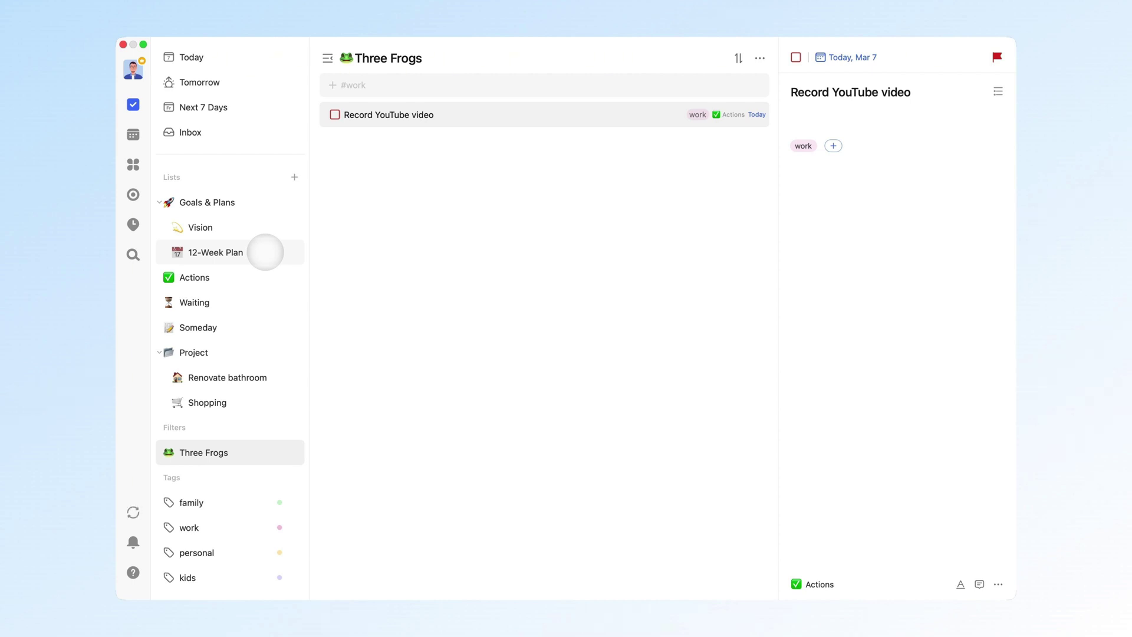
click(265, 235)
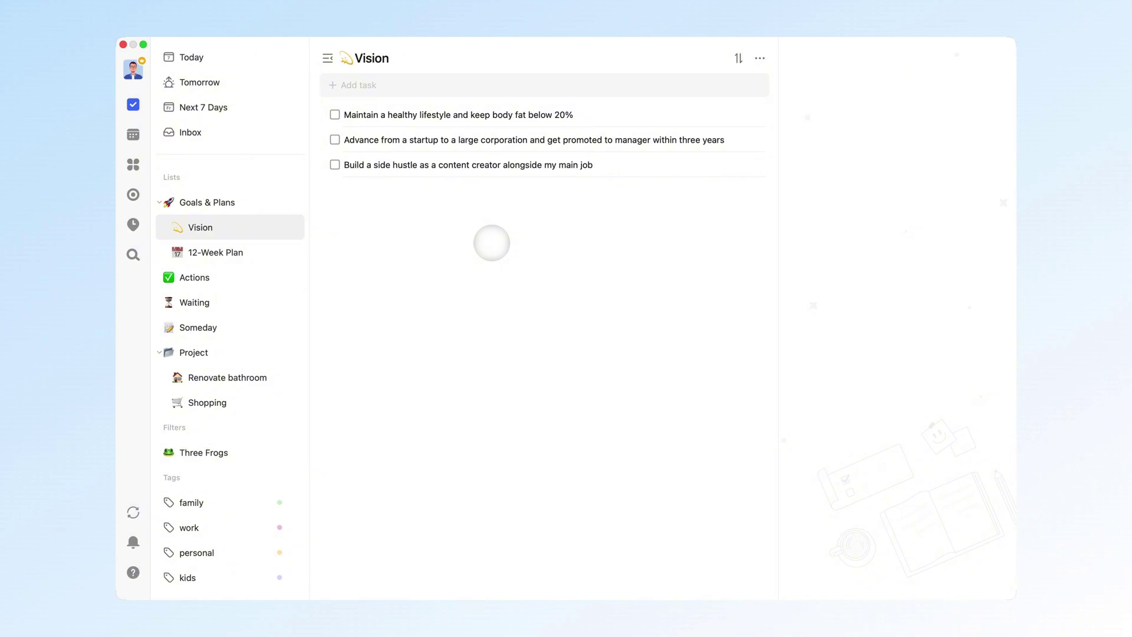
Review the body-fat, promotion and side-hustle goals, then open the empty 12-Week Plan list
click(585, 116)
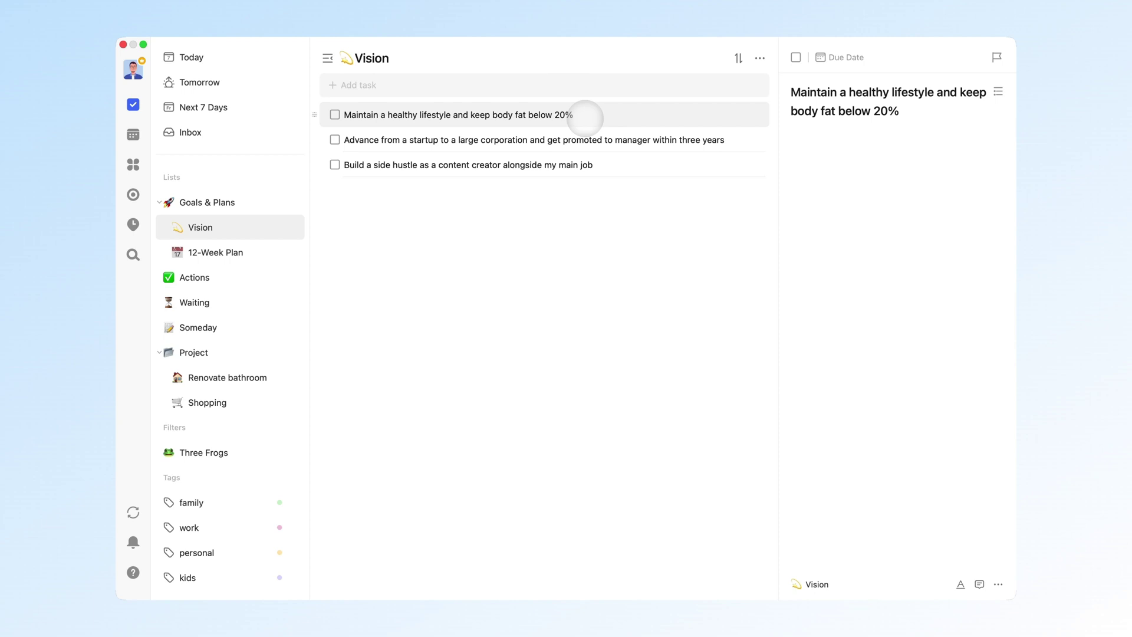
click(612, 139)
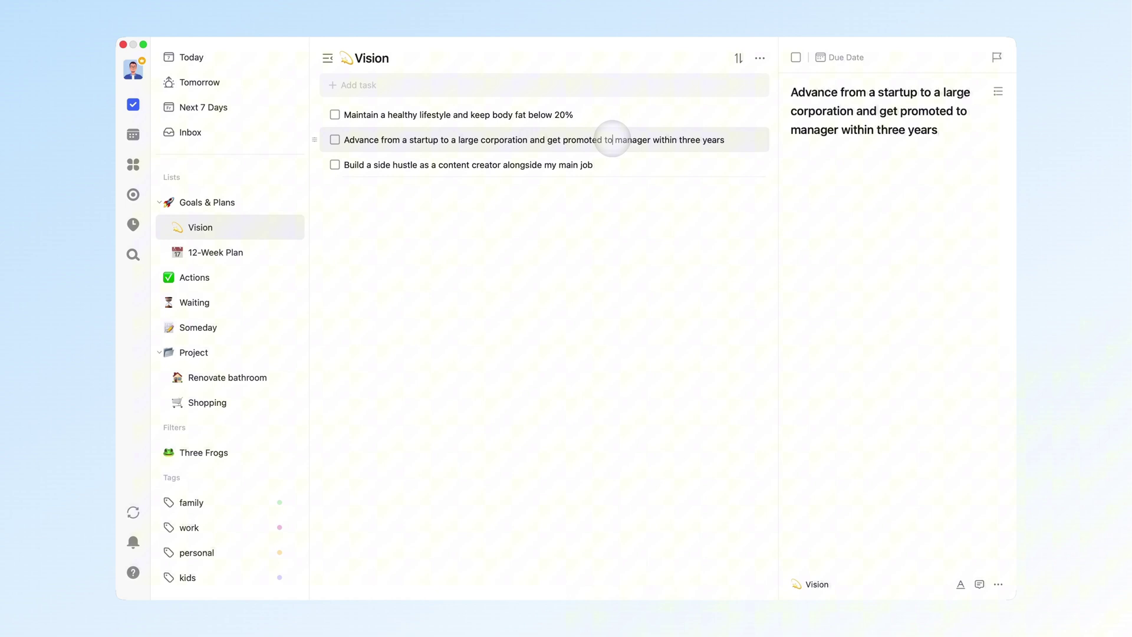
click(615, 158)
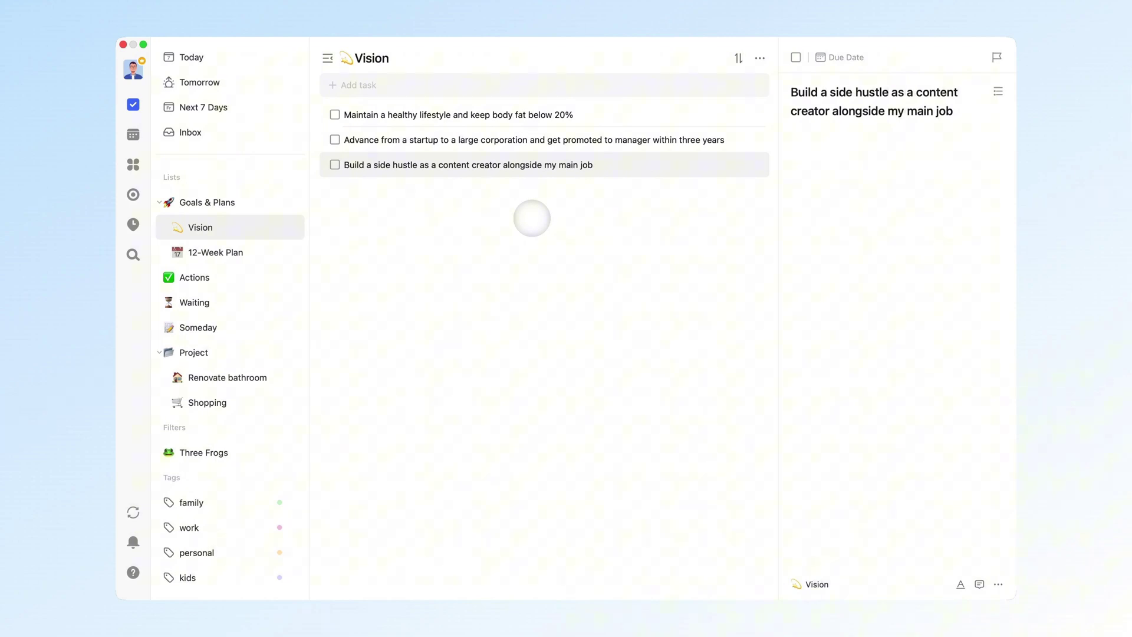
click(246, 250)
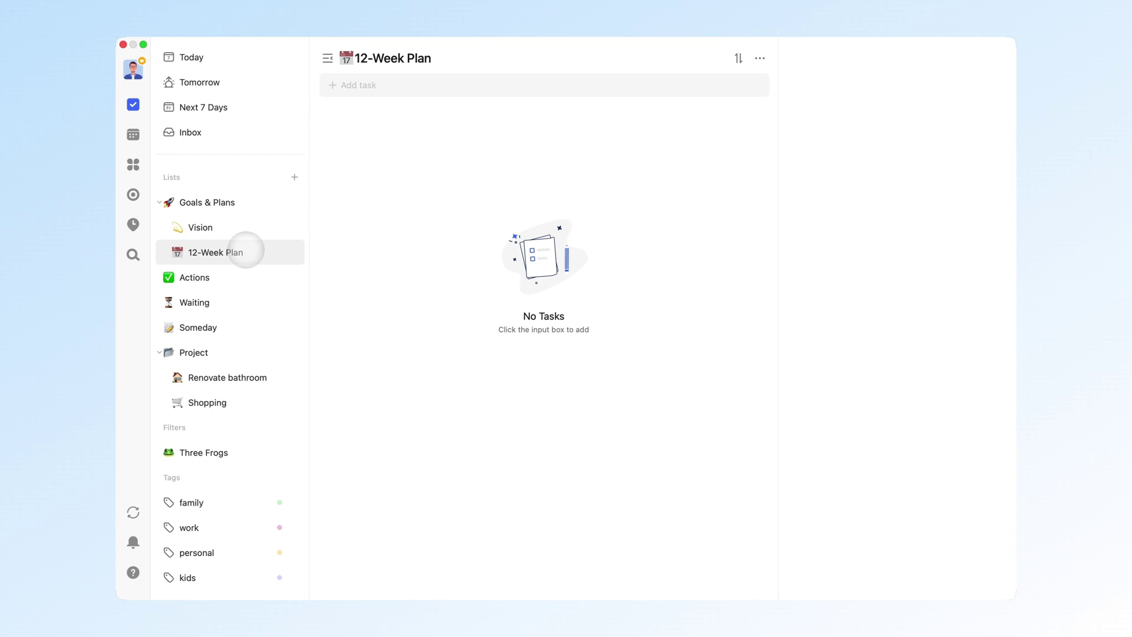
Switch 12-Week Plan to Kanban and rename the default column to Reach 2000 followers on my personal channel
click(759, 59)
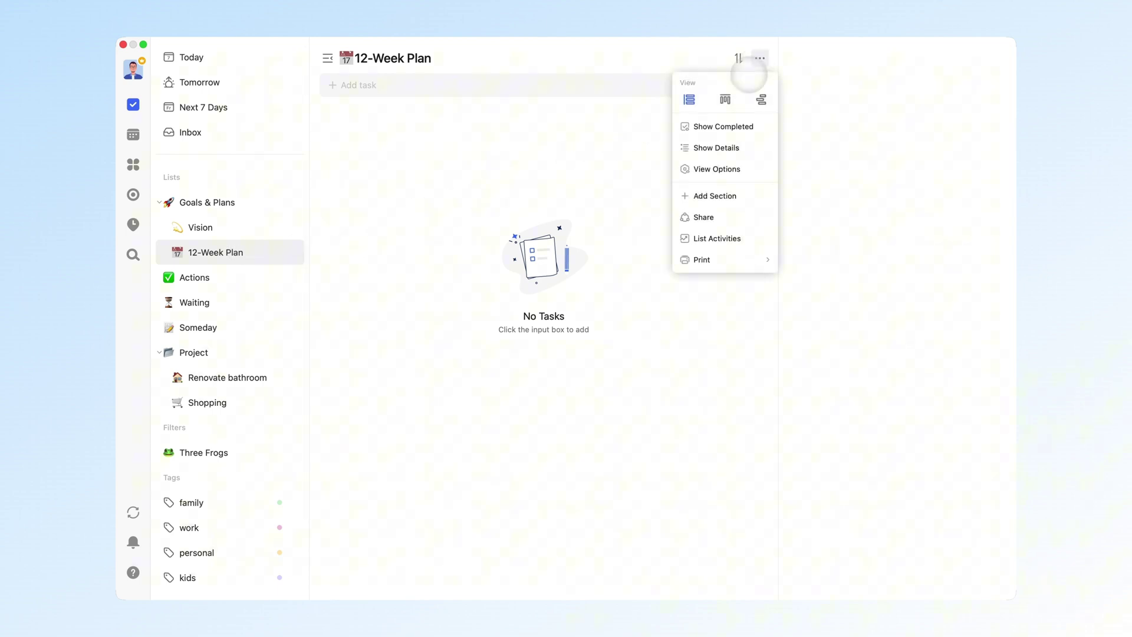
click(726, 99)
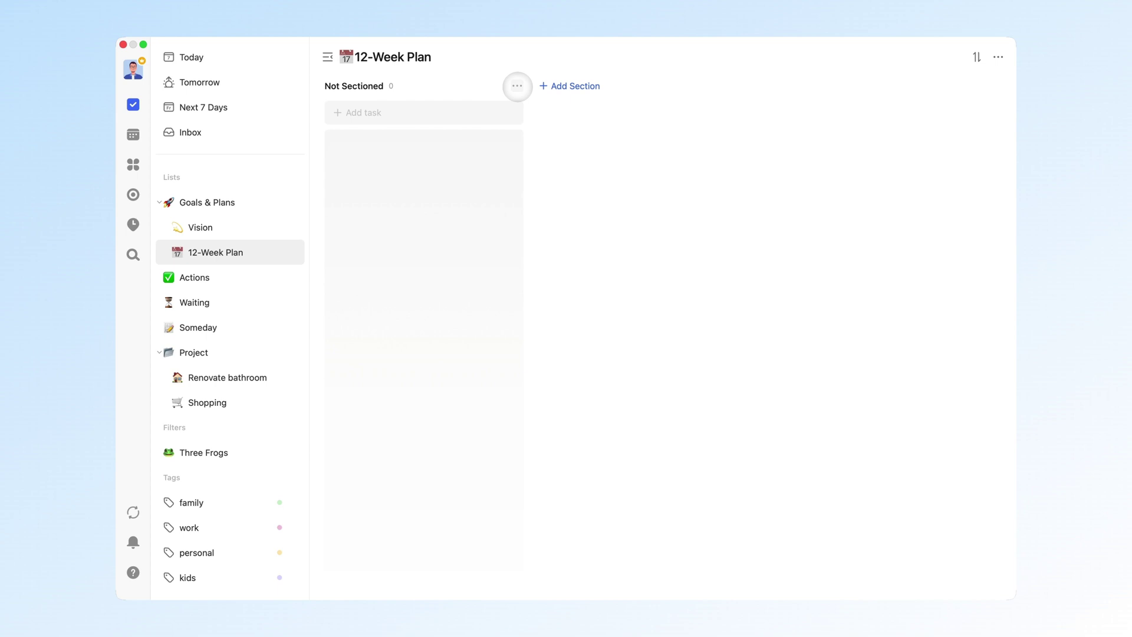
click(517, 86)
click(520, 104)
text(Reach 2000 followers on my personal channel)
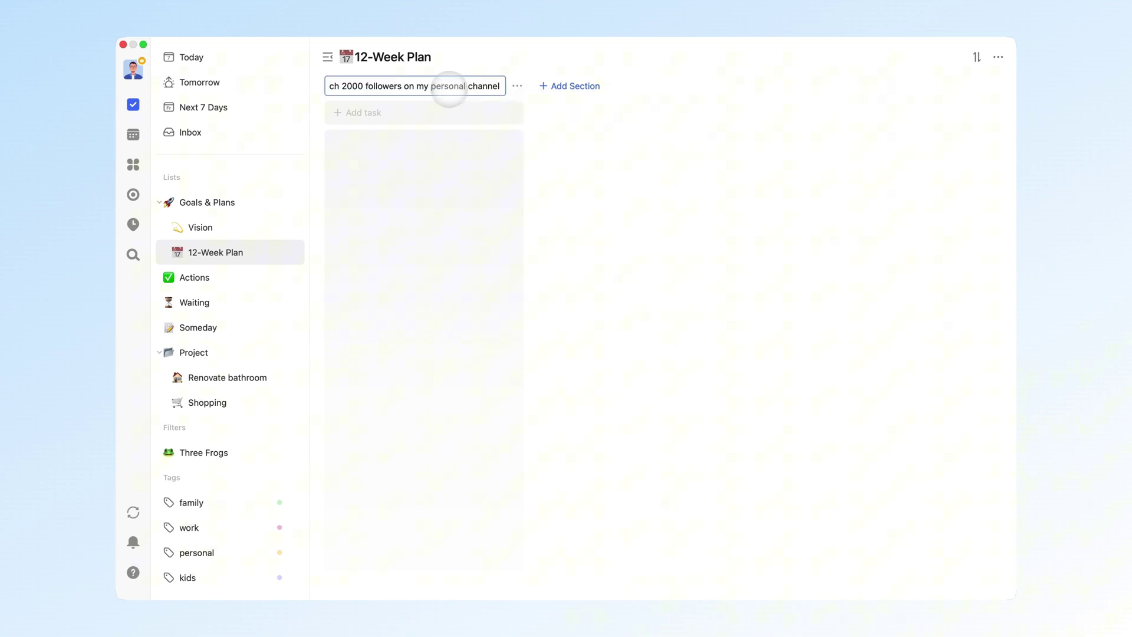
key(Return)
Add columns Lose 5 kg and Obtain a professional certification
click(567, 86)
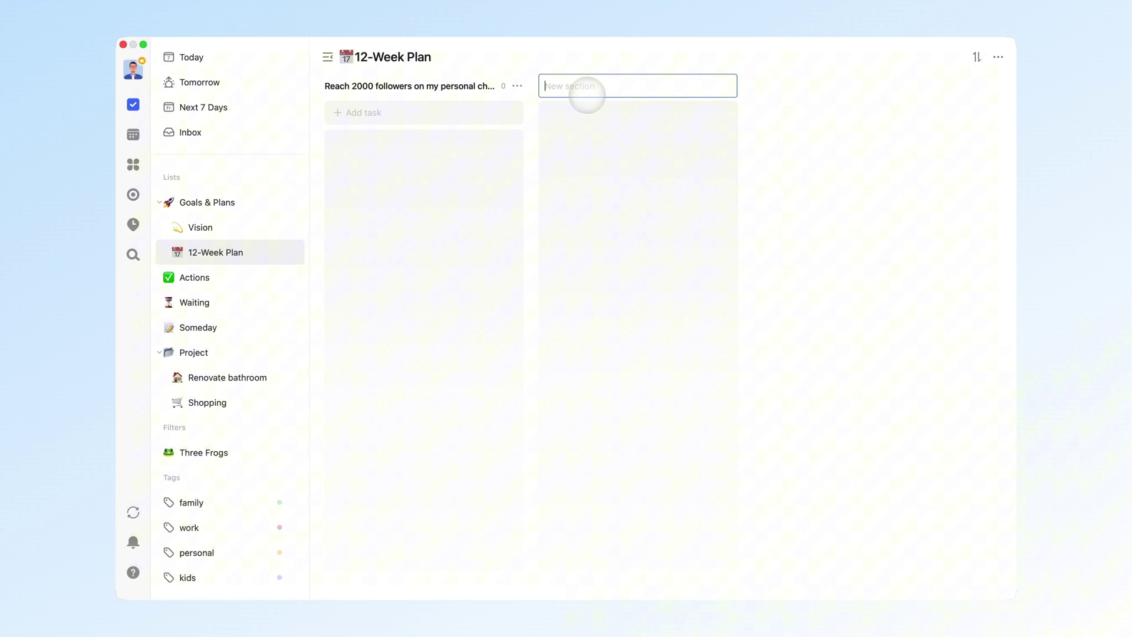
text(Lose 5 kg)
key(Return)
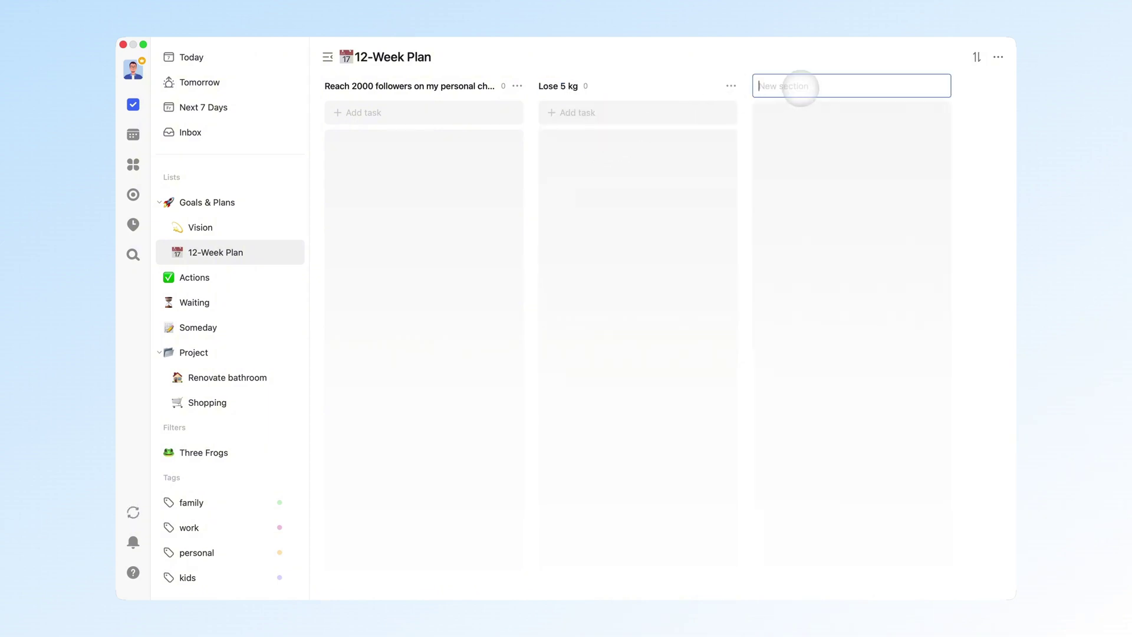
text(Obtain a professional certi)
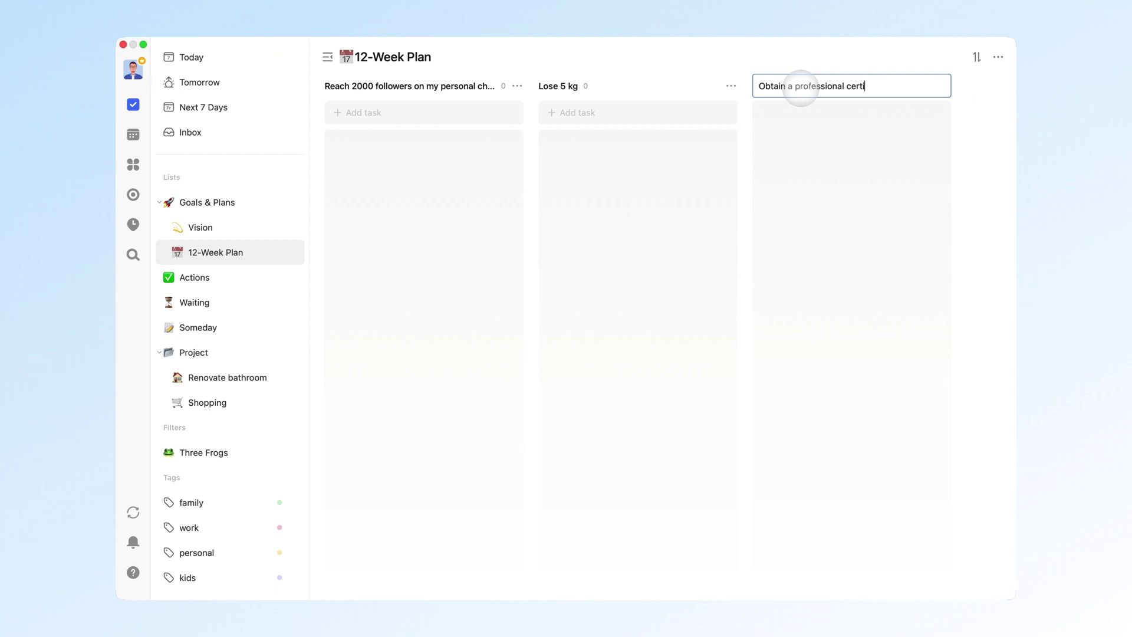
text(fication)
key(Return)
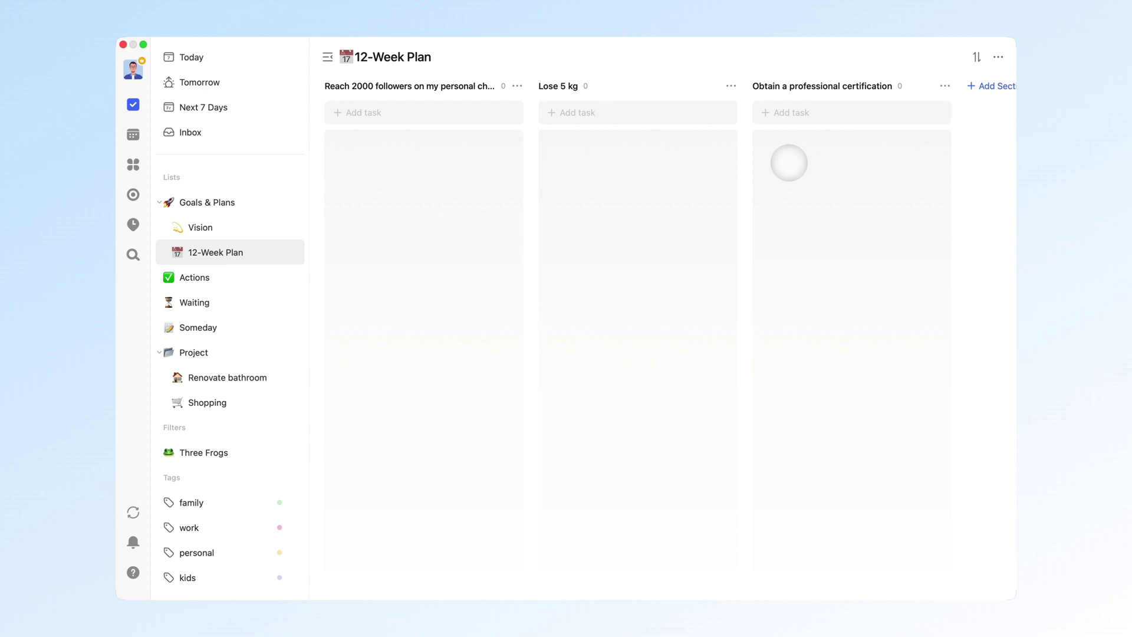
Add the task 'W1: Choose the target niche and main content platforms' to the first goal
click(451, 114)
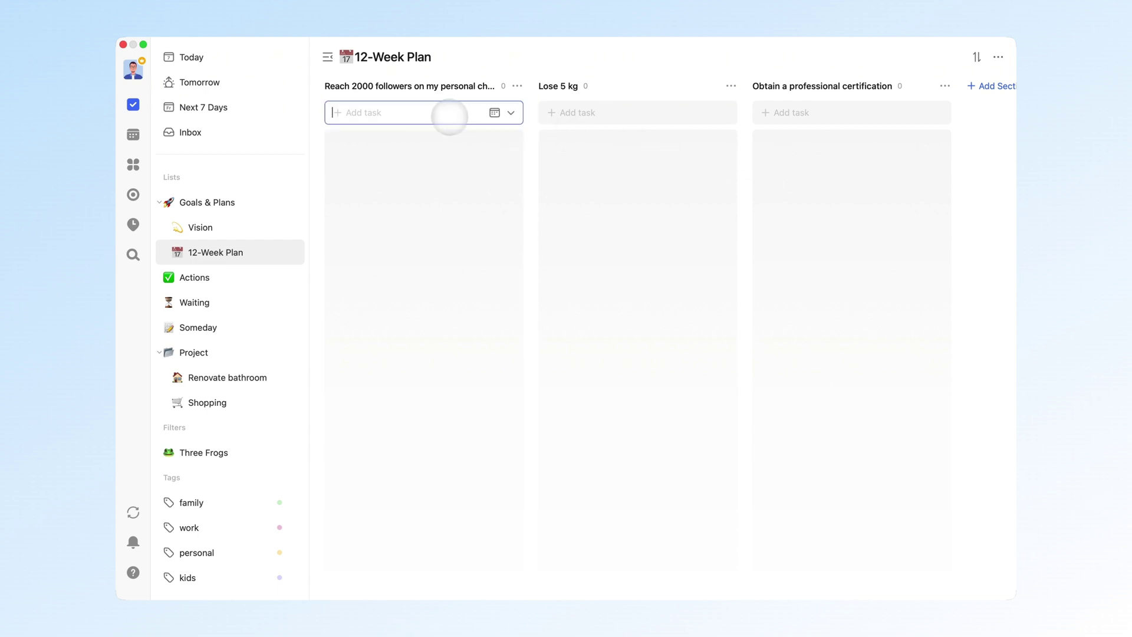
text(W1: Choose the target)
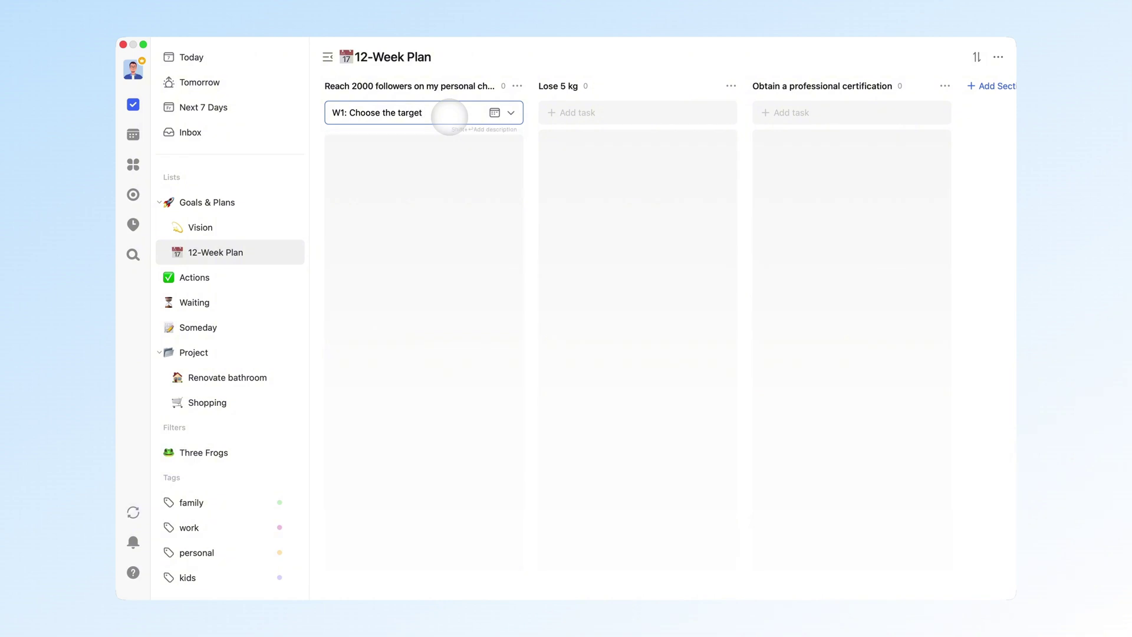
text( niche and main content platforms)
key(Return)
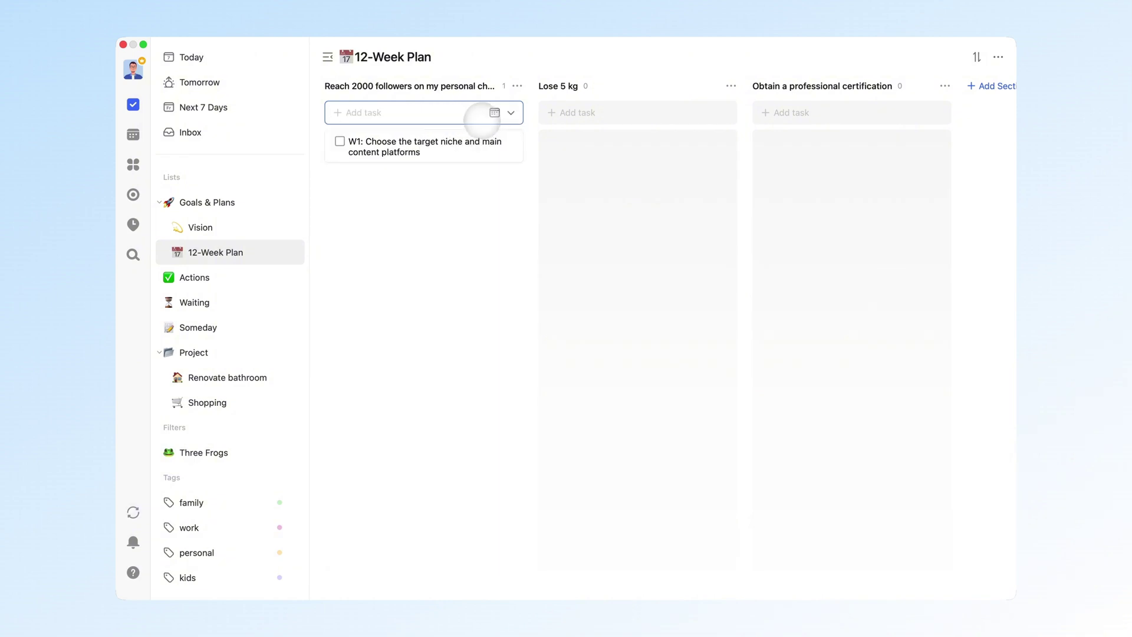
click(472, 192)
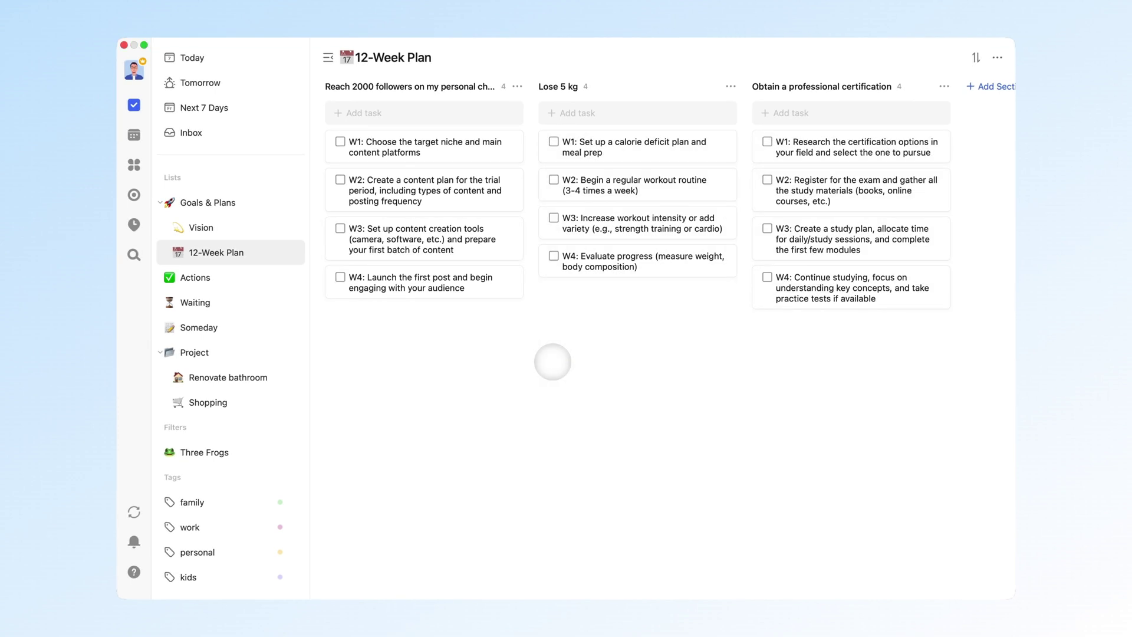
Give the W1 task the subtask 'Meet with successful content creators to discuss experience', then show Vision
right_click(493, 154)
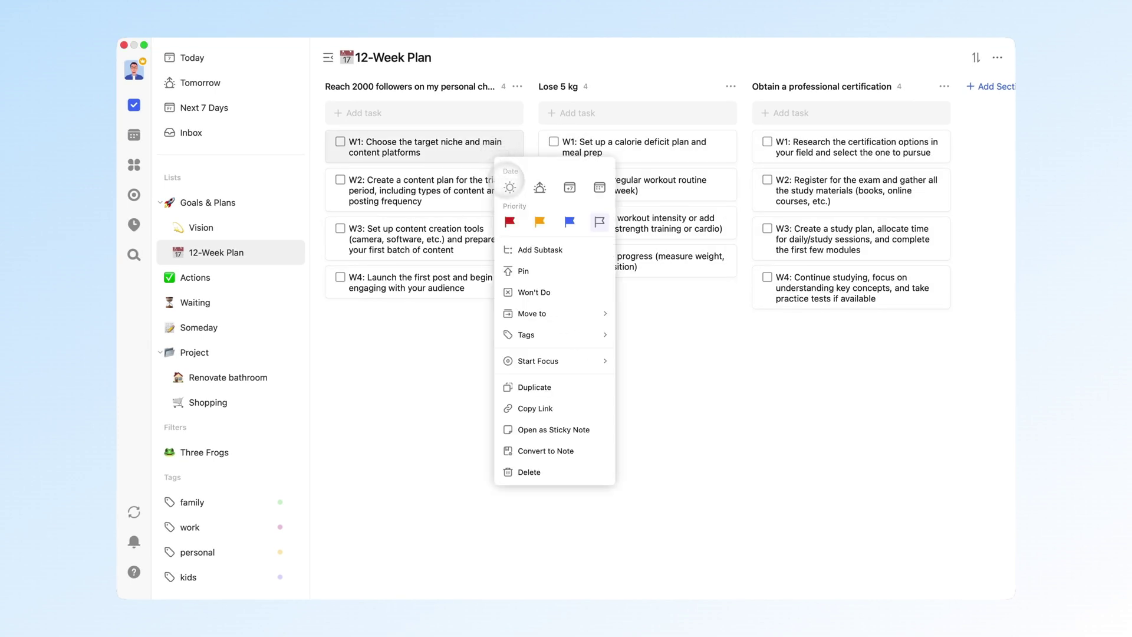
click(531, 249)
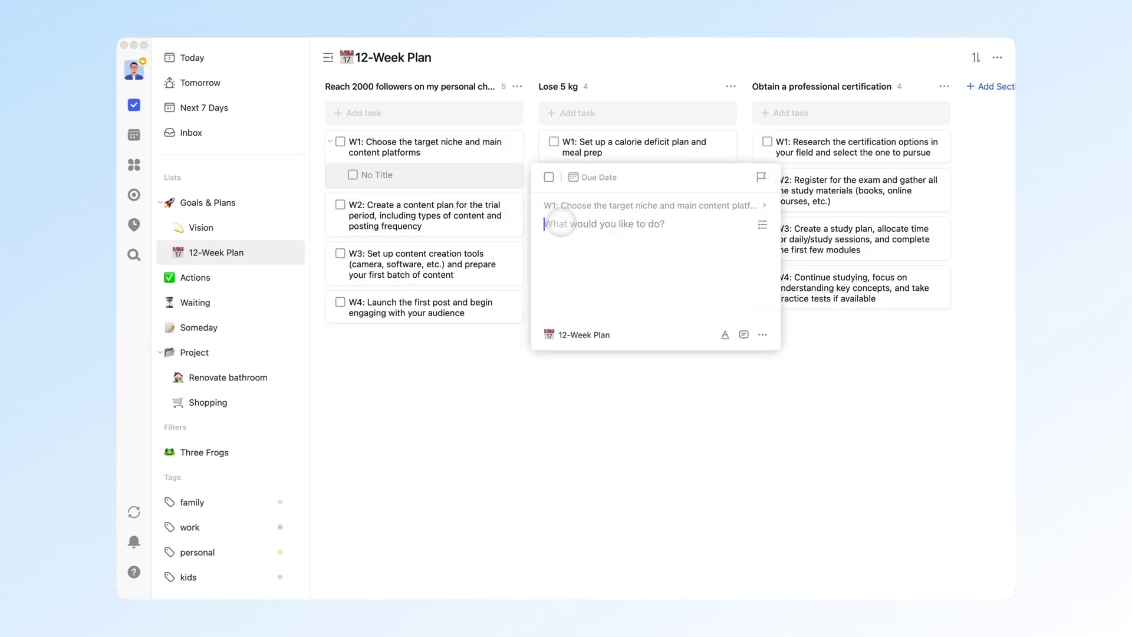
text(Meet with successful con)
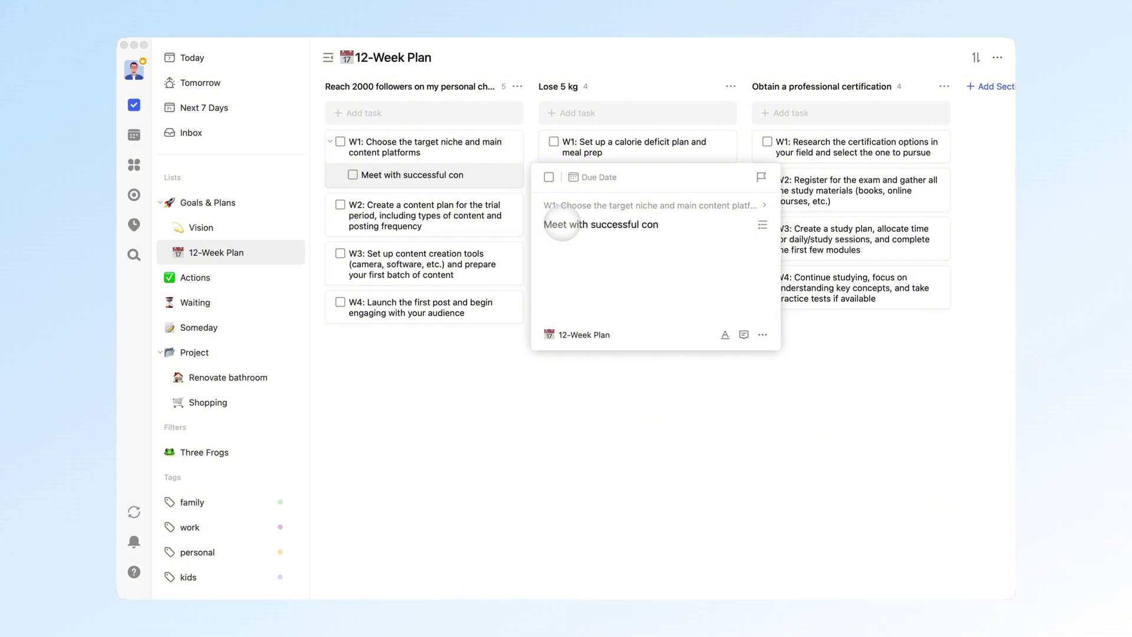
text(tent creators to discuss experience)
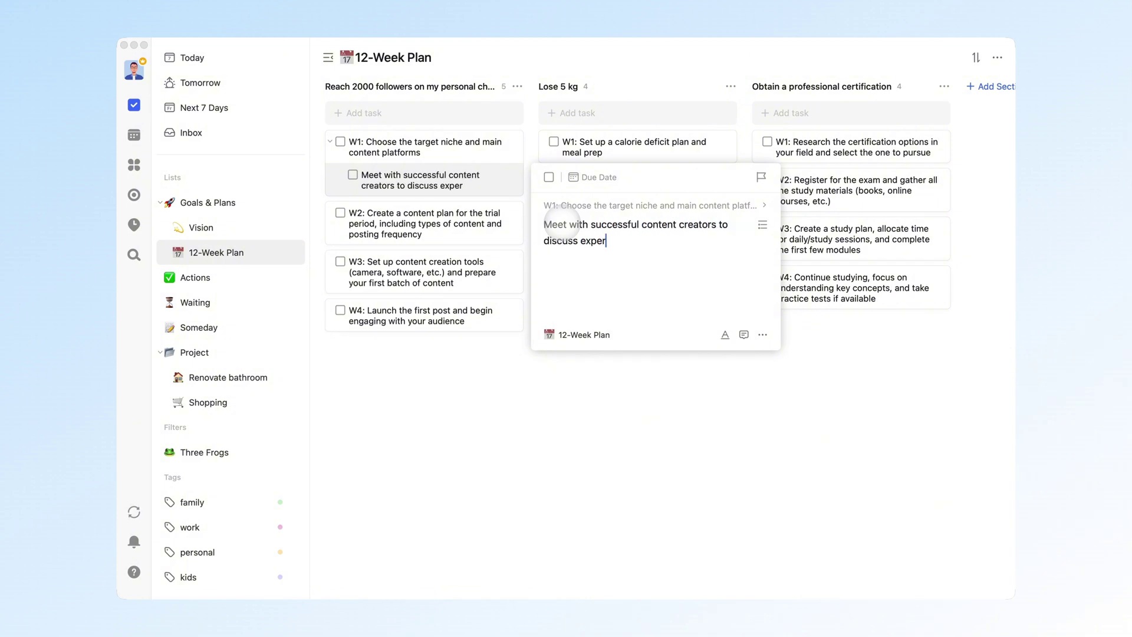
key(Return)
click(552, 354)
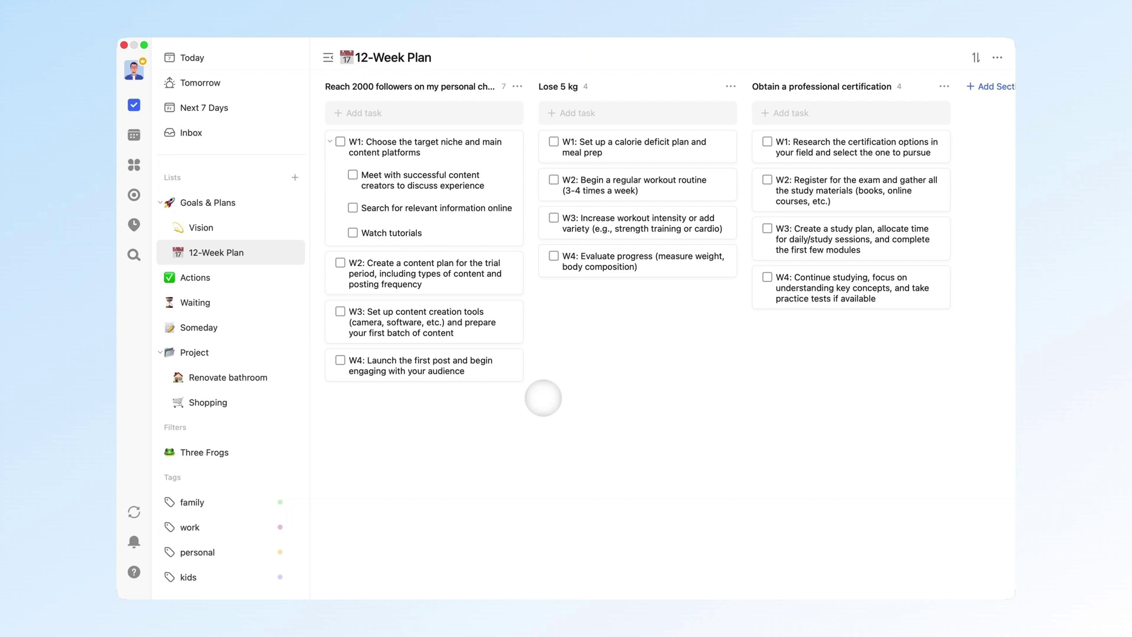
click(264, 234)
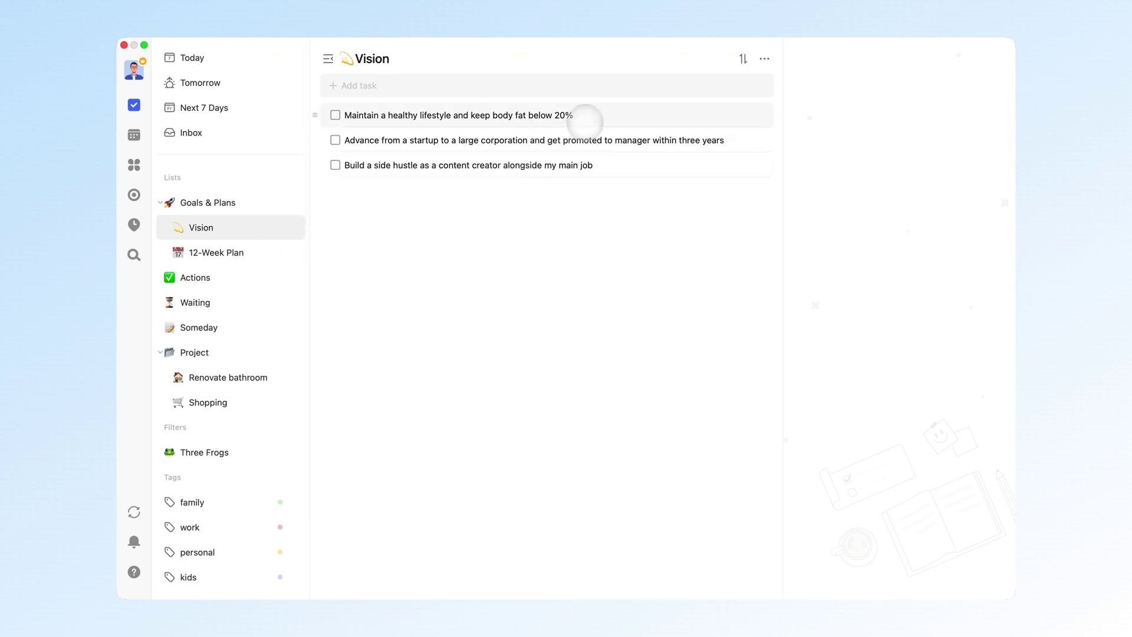
Paste the Reach 2000 followers line into the widened side-hustle goal notes as Heading 1
click(716, 164)
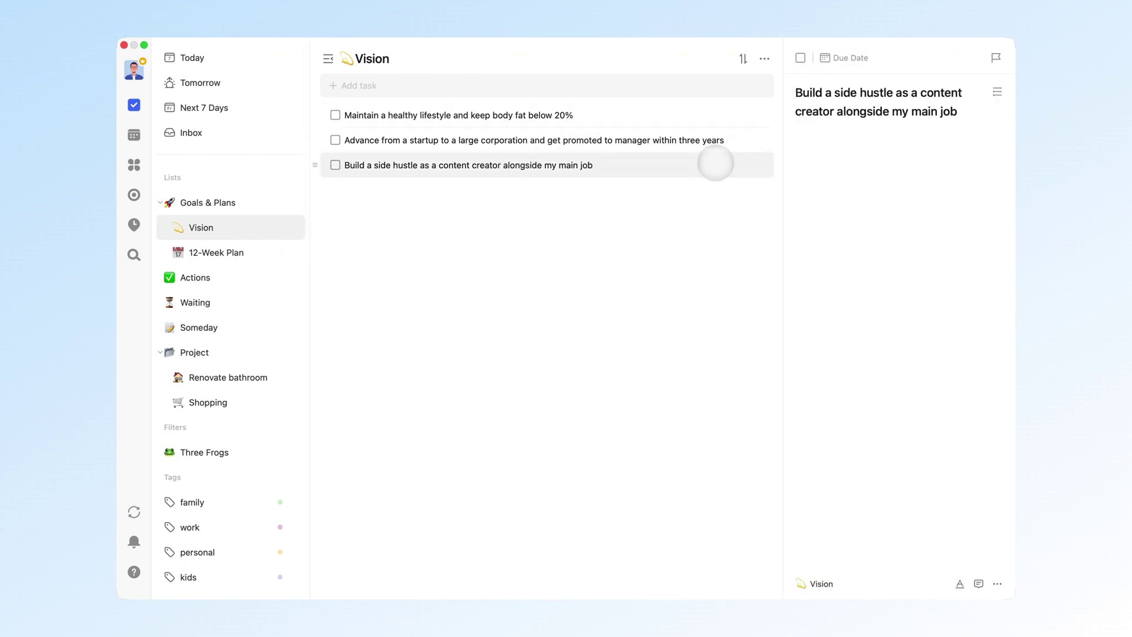
drag(781, 212, 736, 210)
click(769, 154)
text(Reach 2000 followers on my personal channel)
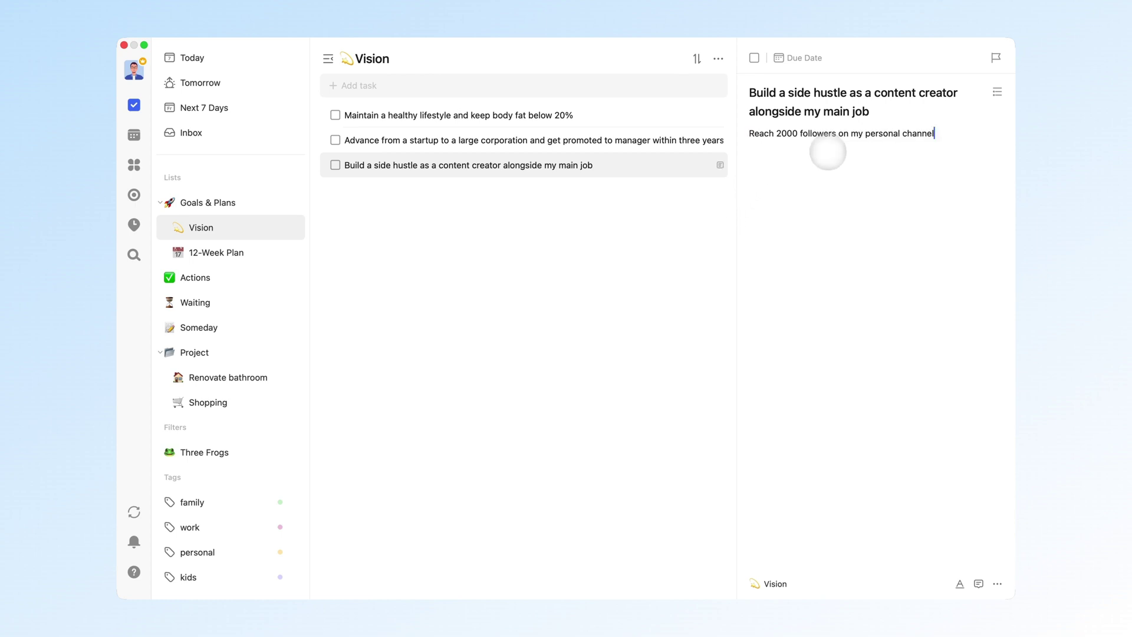
drag(945, 138, 740, 141)
click(693, 113)
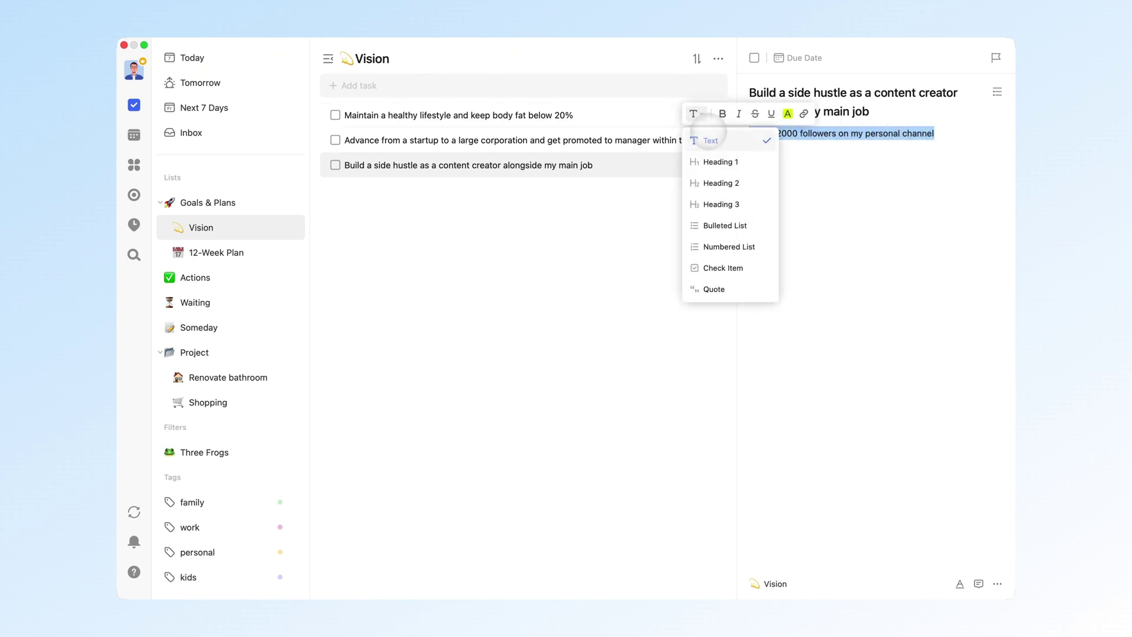
click(737, 160)
Paste the W1 weekly task line below it and format it as Heading 2
click(763, 169)
text(W1: Choose the target niche and main content platforms)
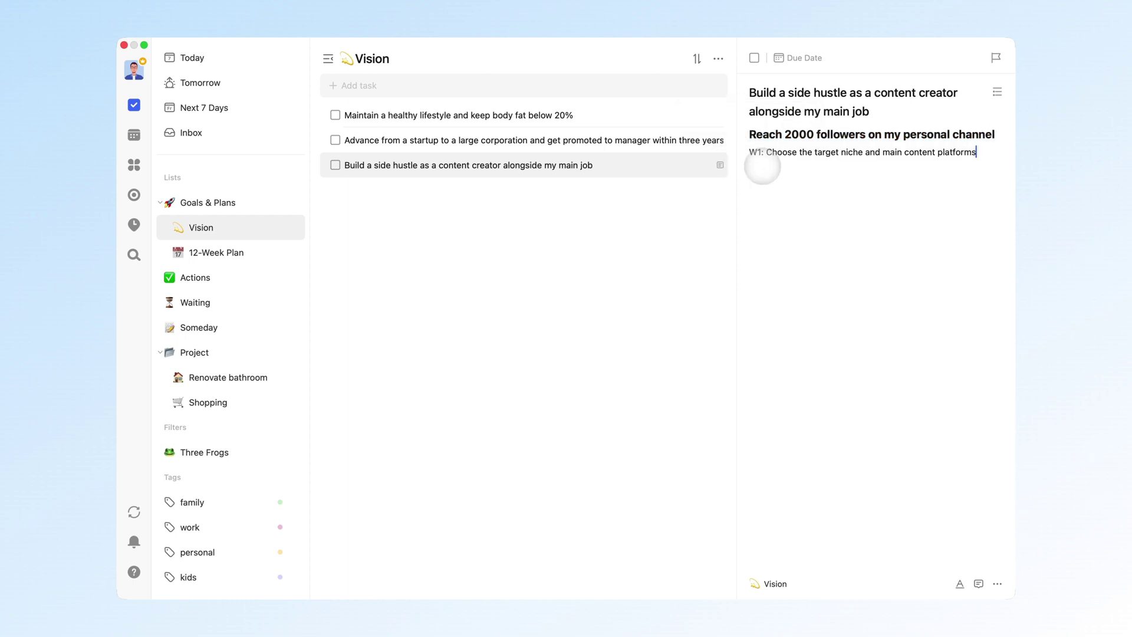
drag(977, 152, 737, 155)
click(696, 132)
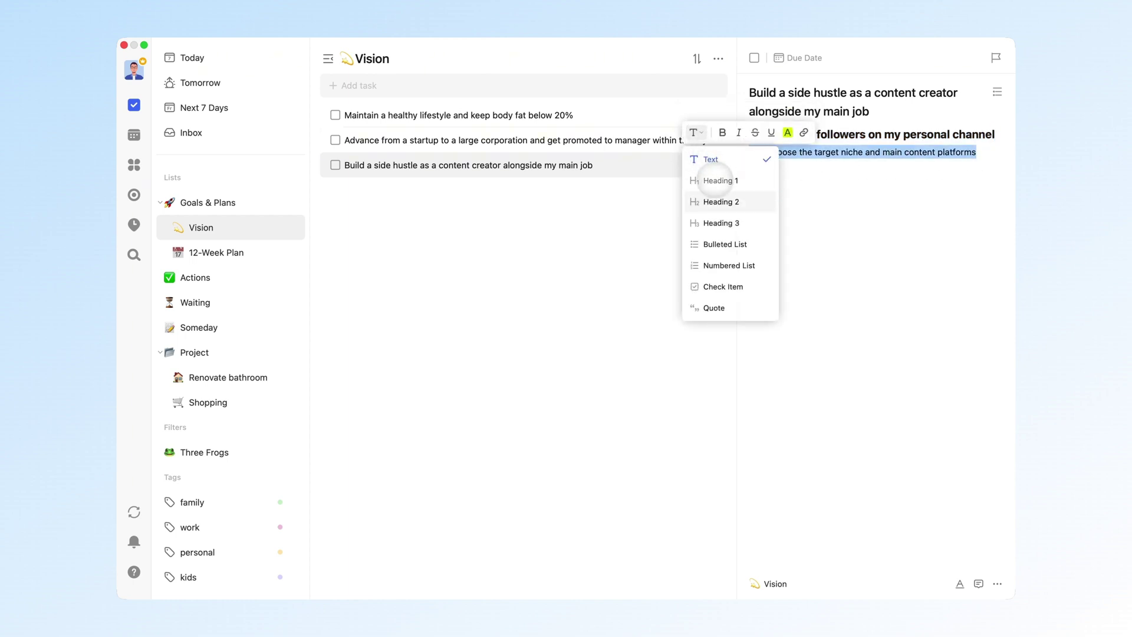
click(729, 198)
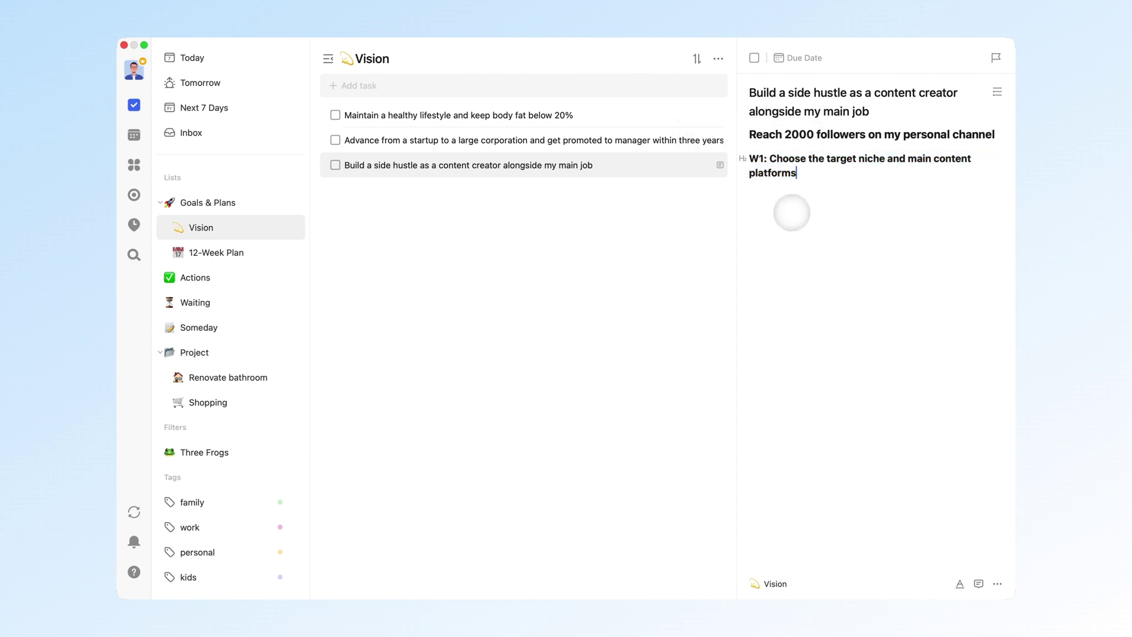
Under W1, add a ✅ creators-meeting link, a ❌ Watch tutorials link, and a 'why? how?' line
key(Return)
text(✅[Meet with successful content creators to discuss experience] ❌)
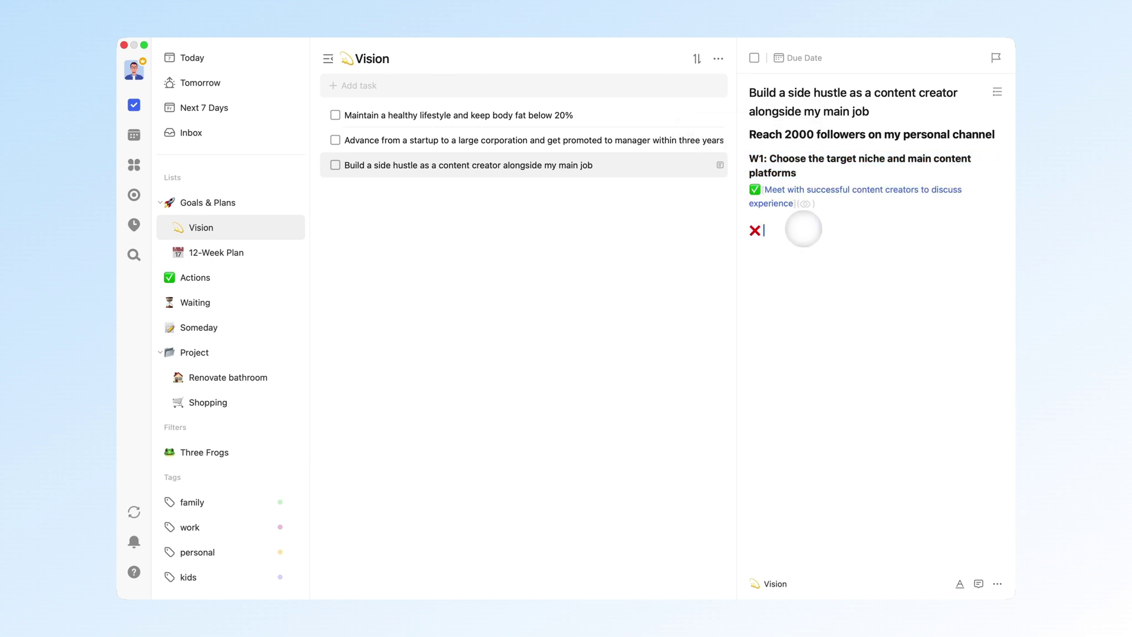
text([[)
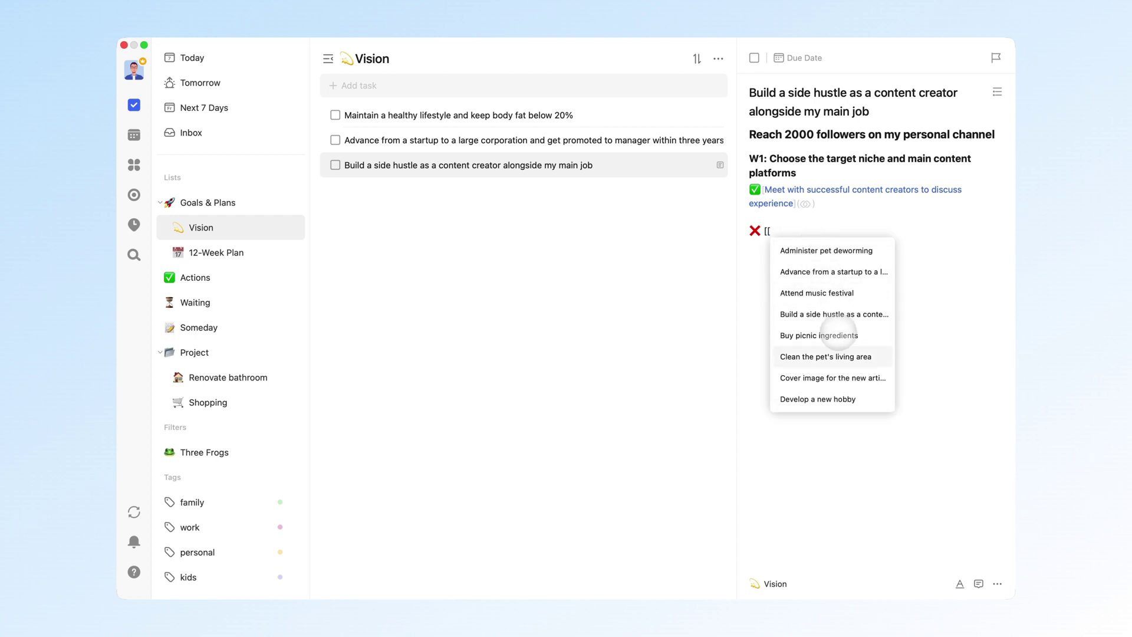
scroll(842, 329, down, 10)
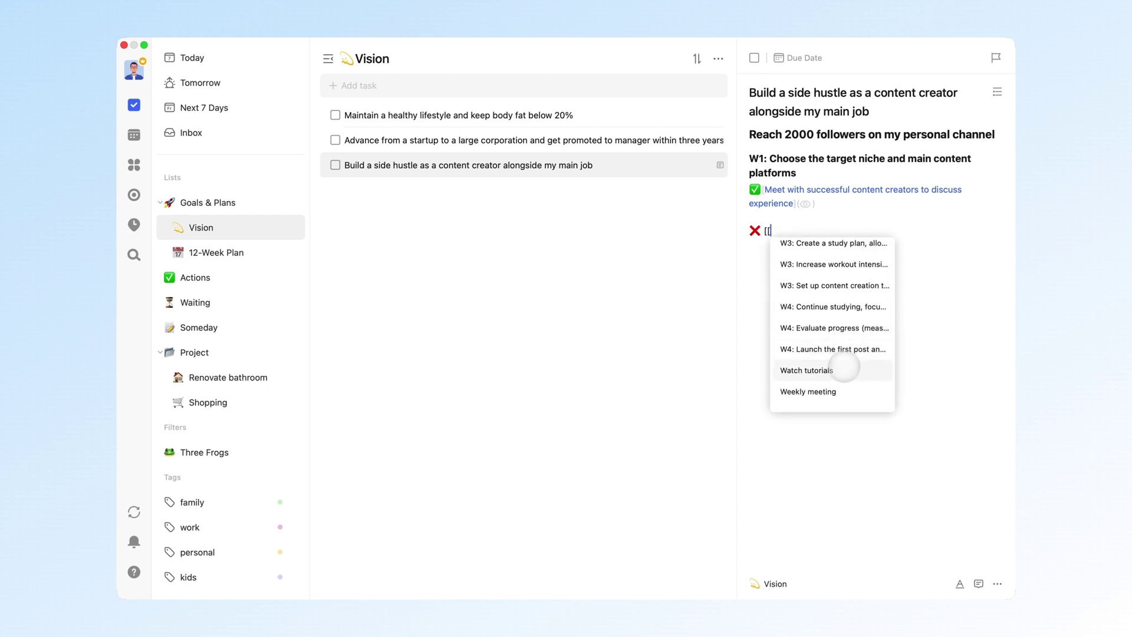
click(846, 368)
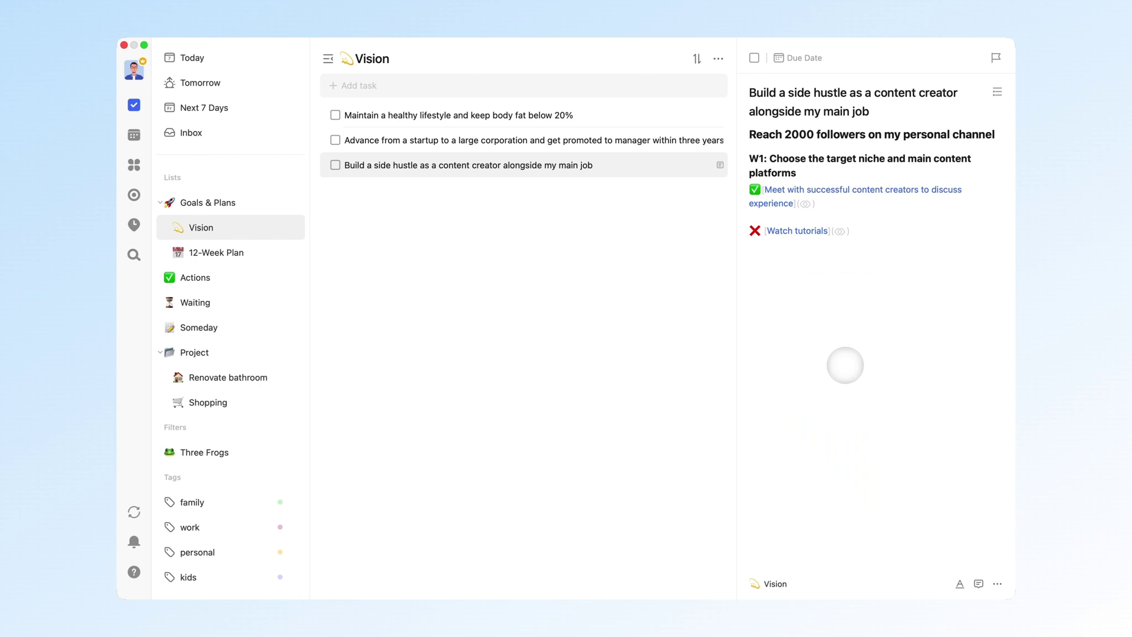
key(Return)
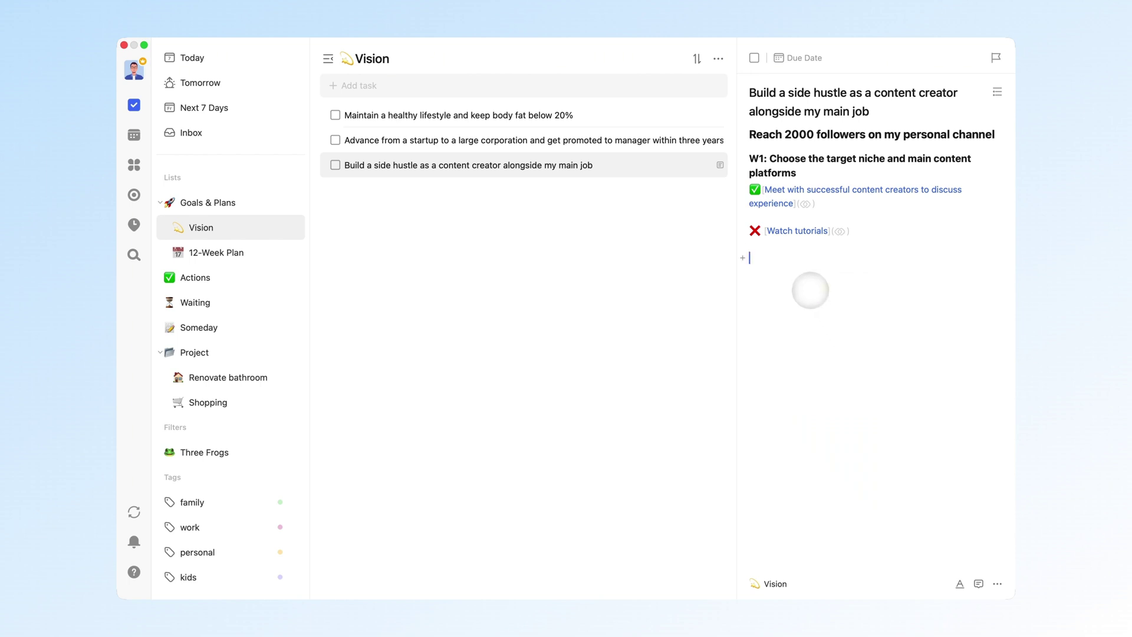
text(why? how?)
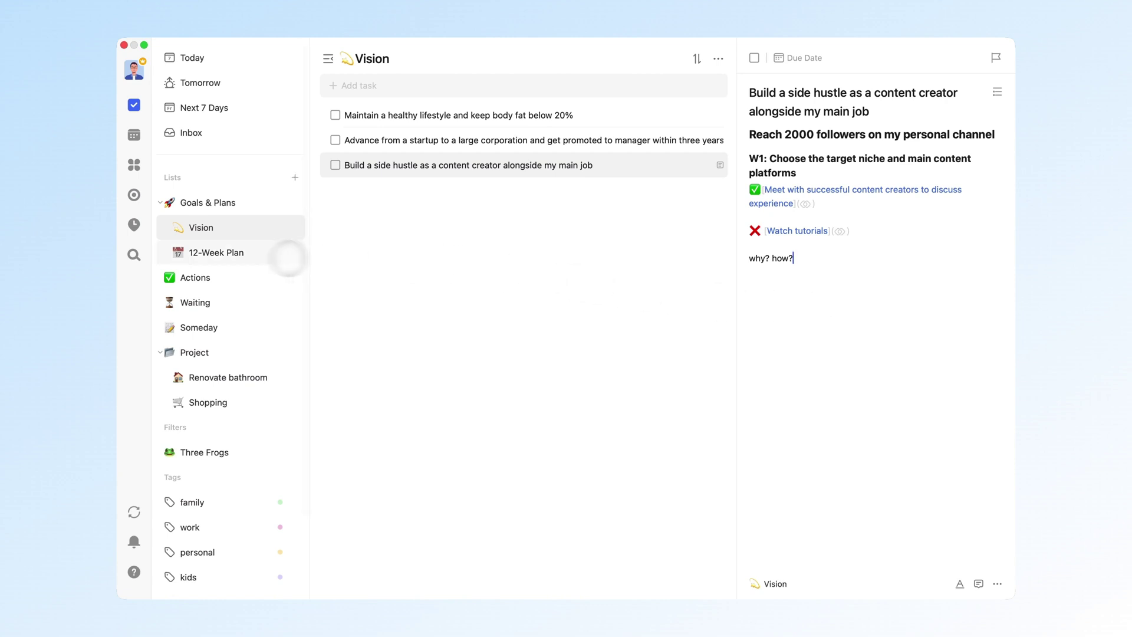
Preview the W2 card on the 12-Week Plan board, then show the March 2025 month calendar
click(239, 254)
click(389, 263)
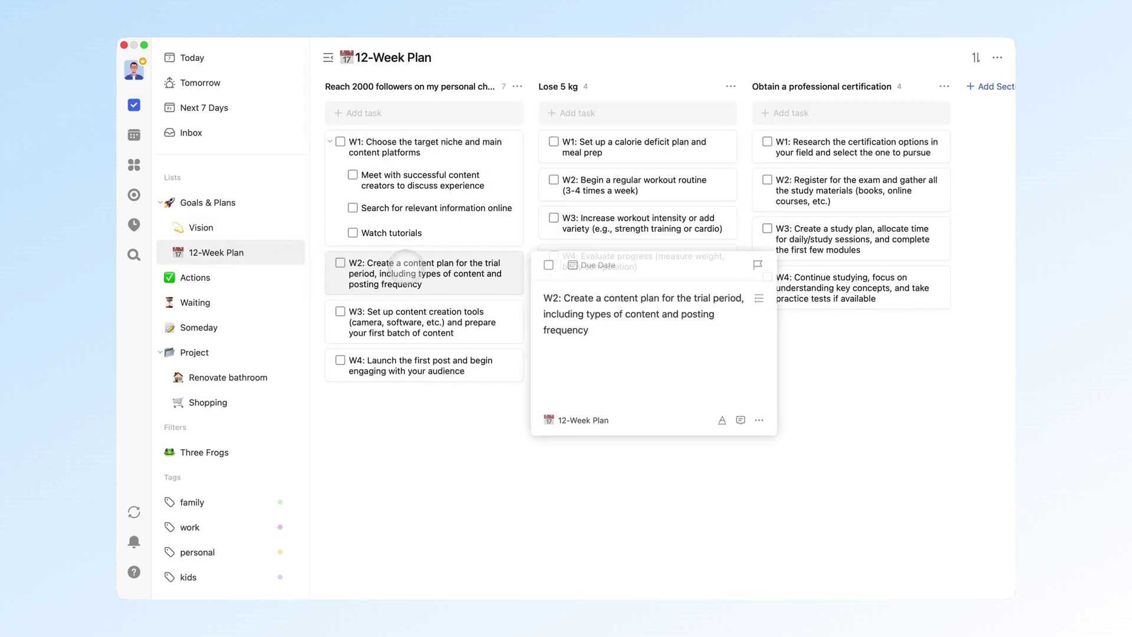
click(406, 272)
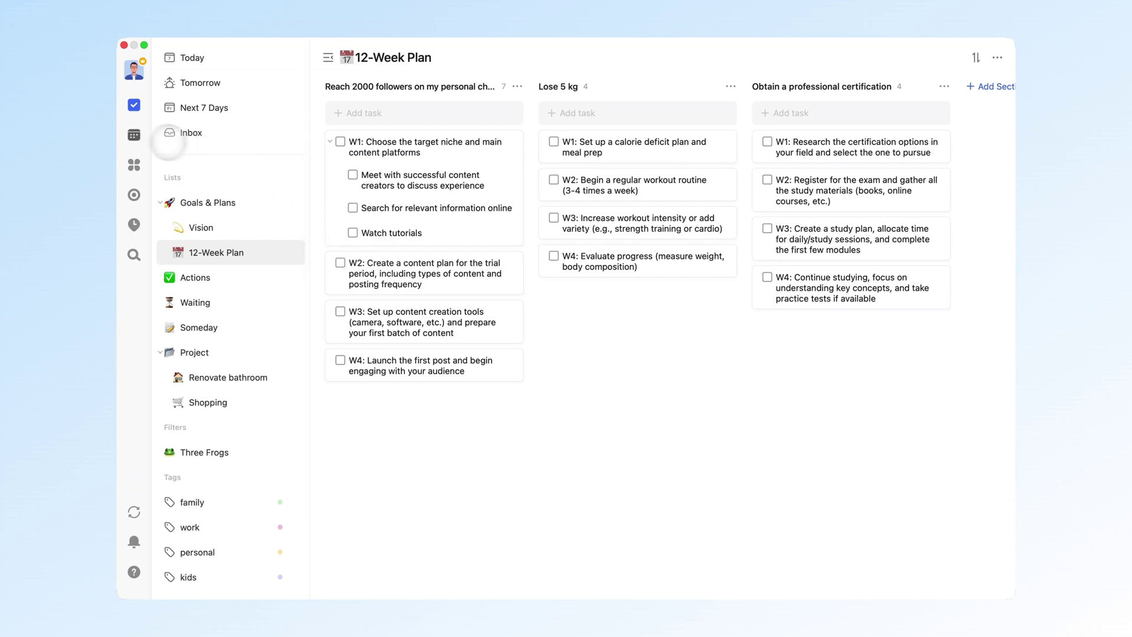
click(134, 135)
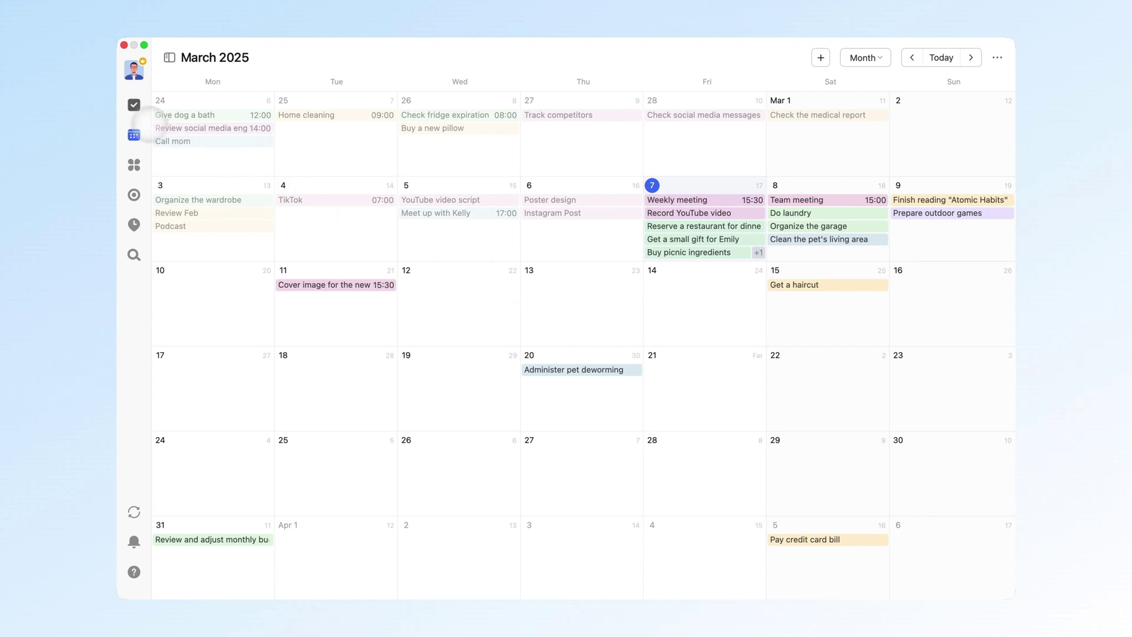
Open the Record YouTube video task from the Actions list and start its description
click(134, 105)
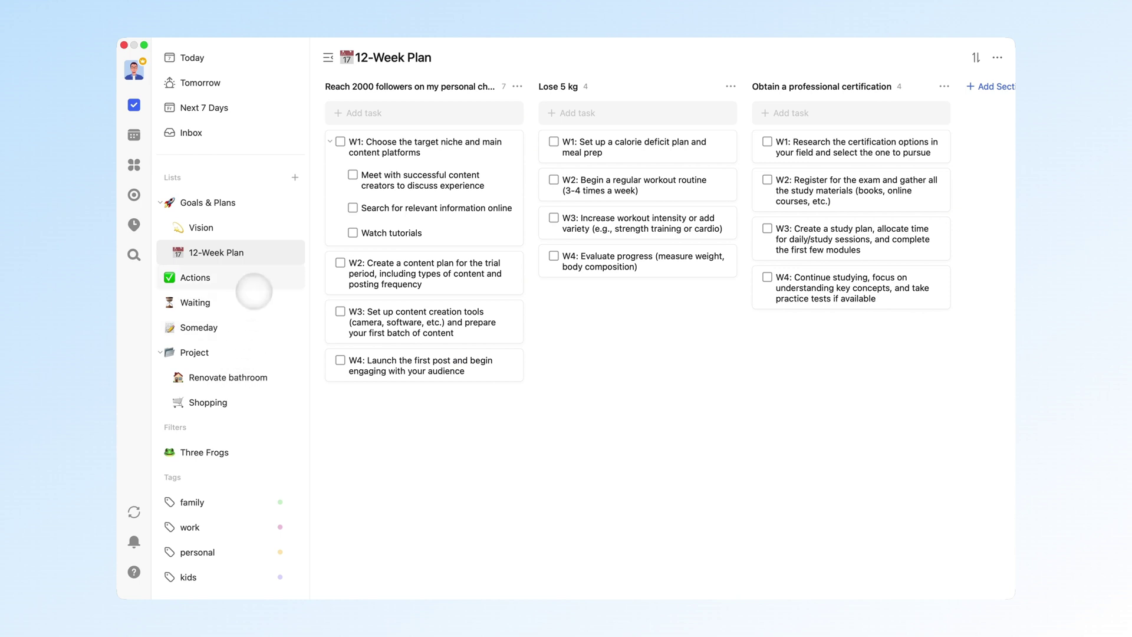
click(255, 282)
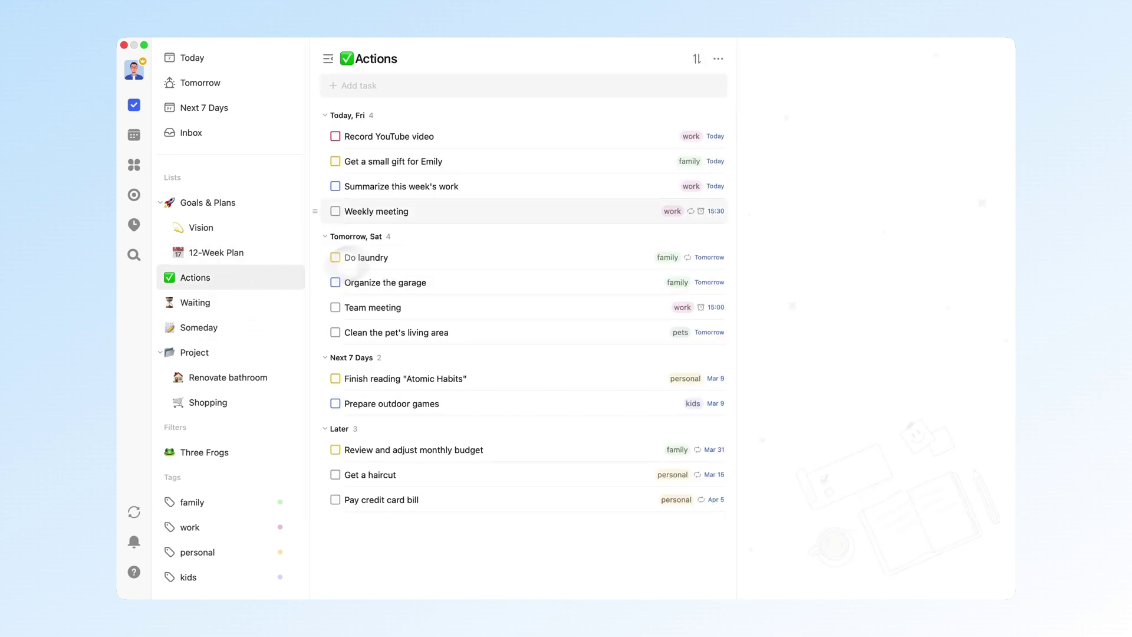
click(546, 143)
click(815, 246)
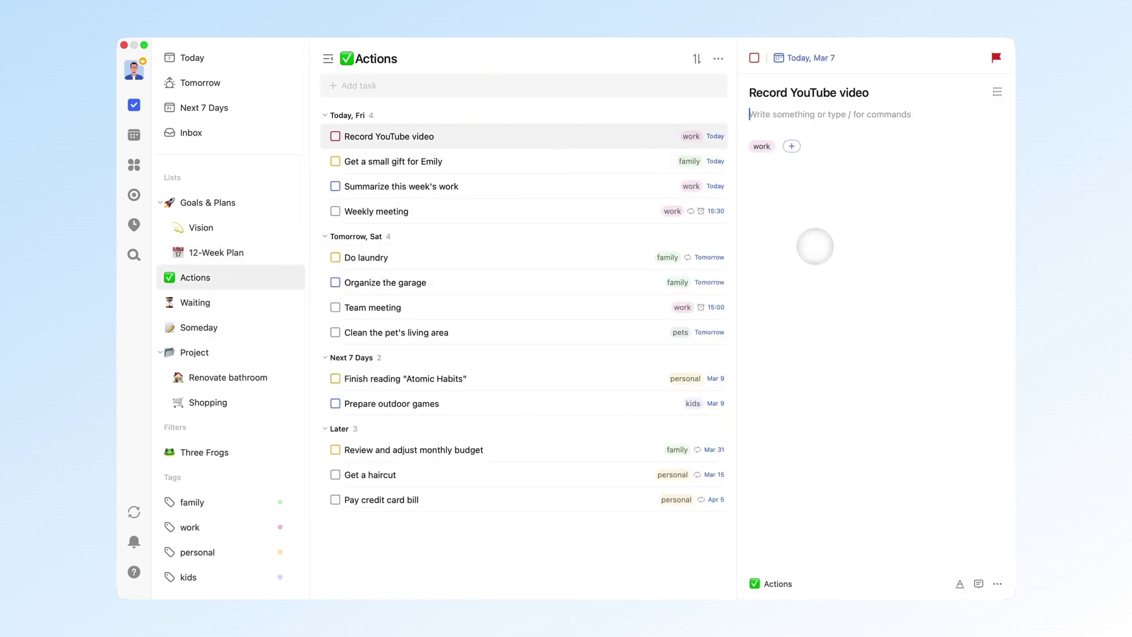